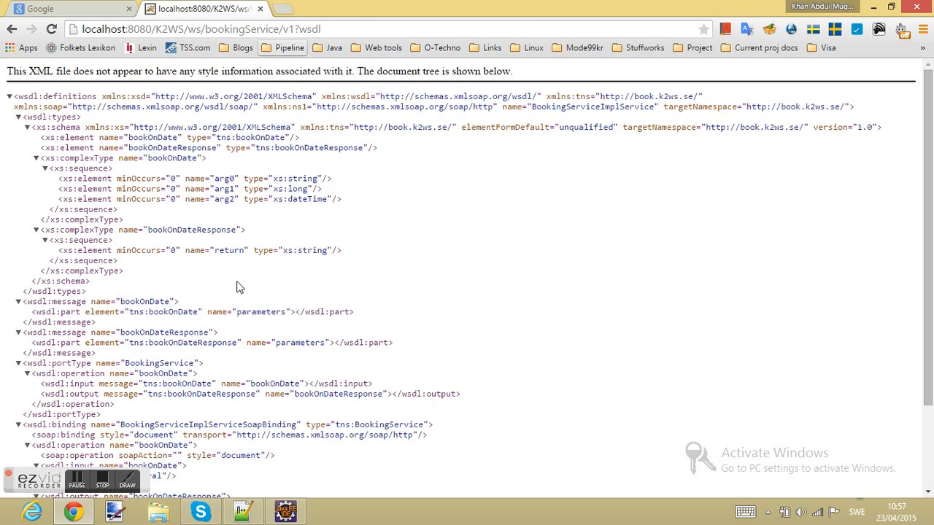
- Launch SoapUI 5.0.0 from Start search, ignore its update notice, and return to Chrome
key(super)
text(SOAP)
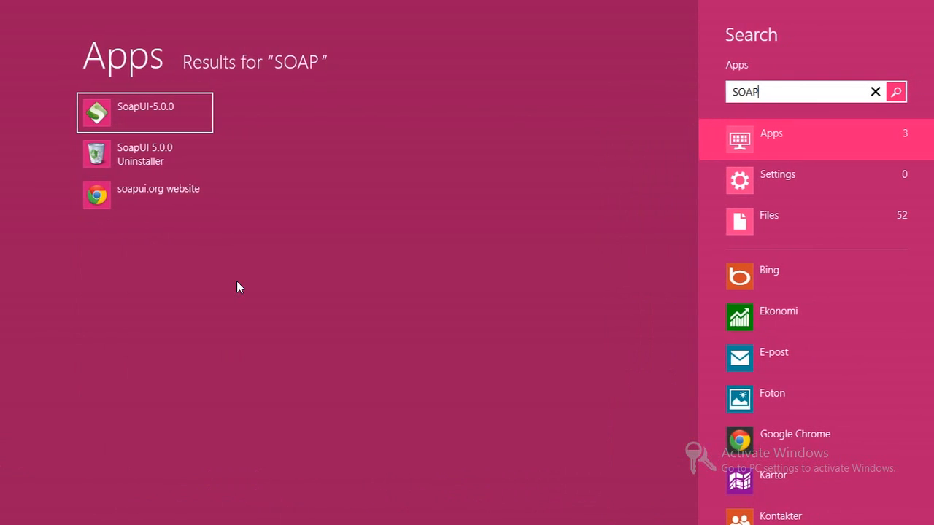
key(Return)
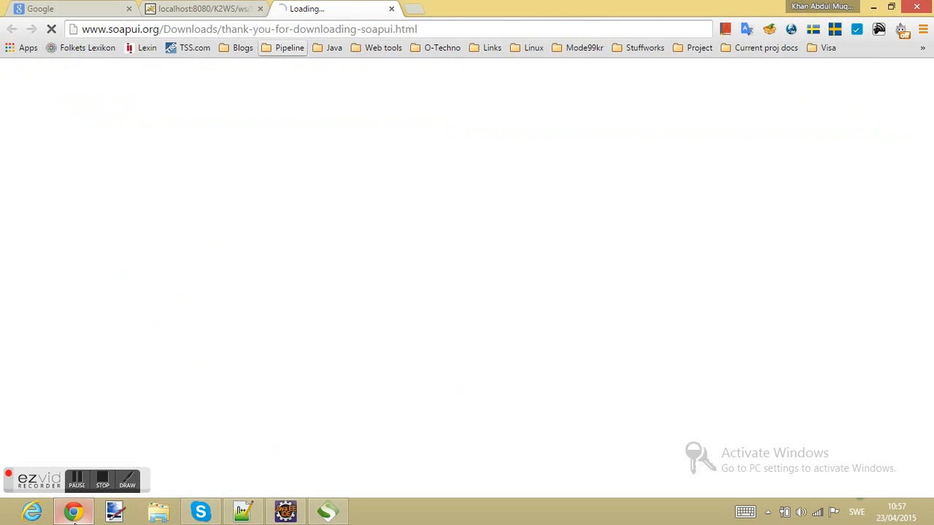
click(73, 513)
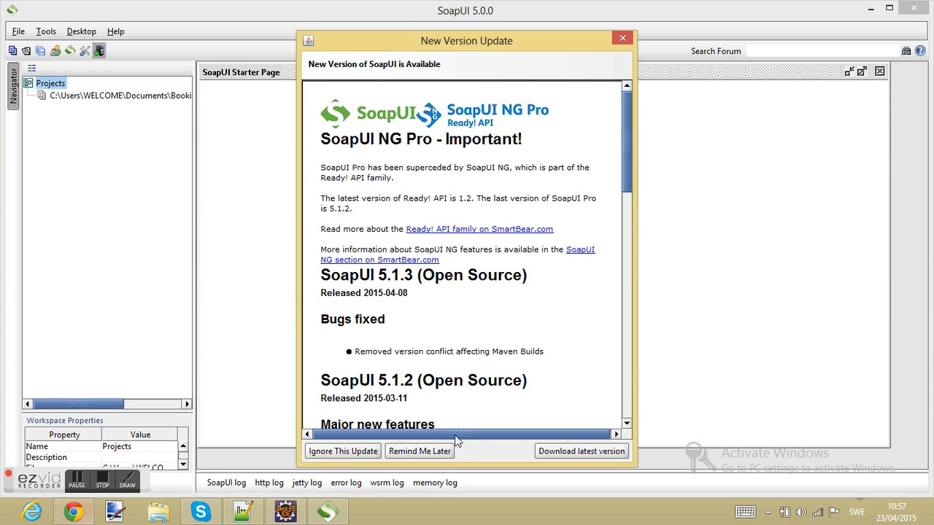
click(364, 452)
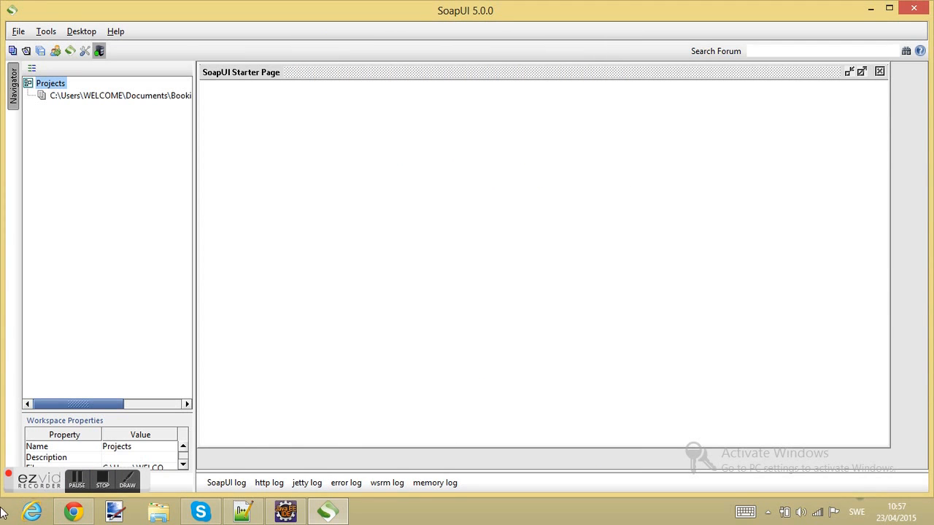
click(73, 513)
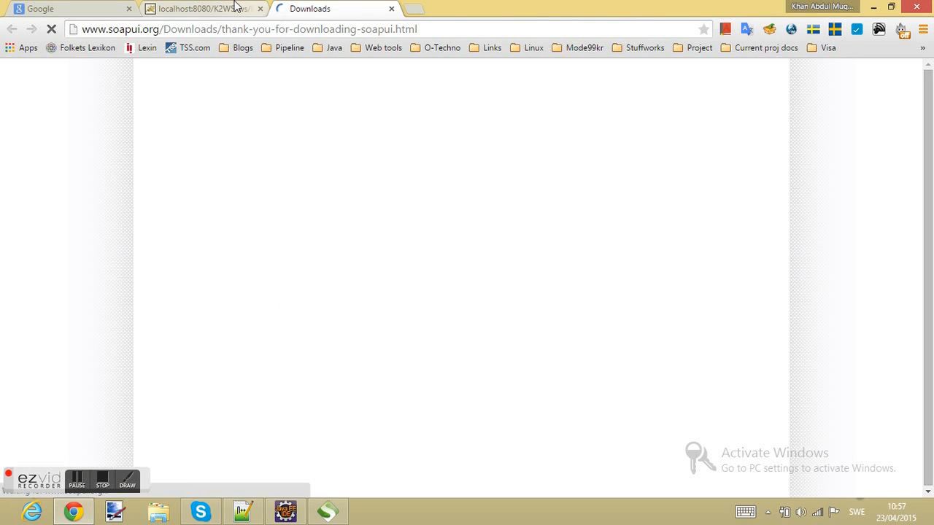
- Switch back to the localhost:8080/K2WS tab showing the bookingService WSDL
click(234, 8)
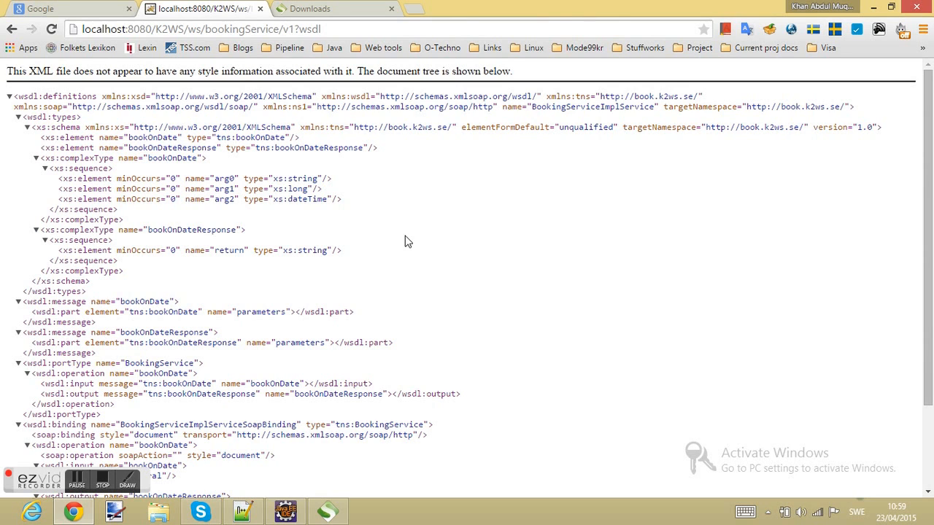
- Highlight bookOnDate's arg0 string, arg1 long and arg2 dateTime types, then select the WSDL URL
triple_click(288, 178)
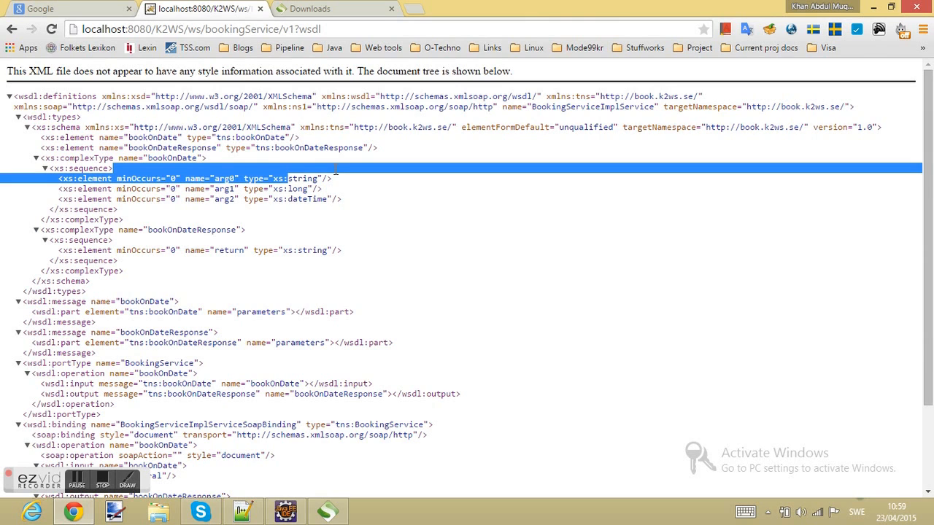
click(289, 196)
drag(283, 189, 340, 187)
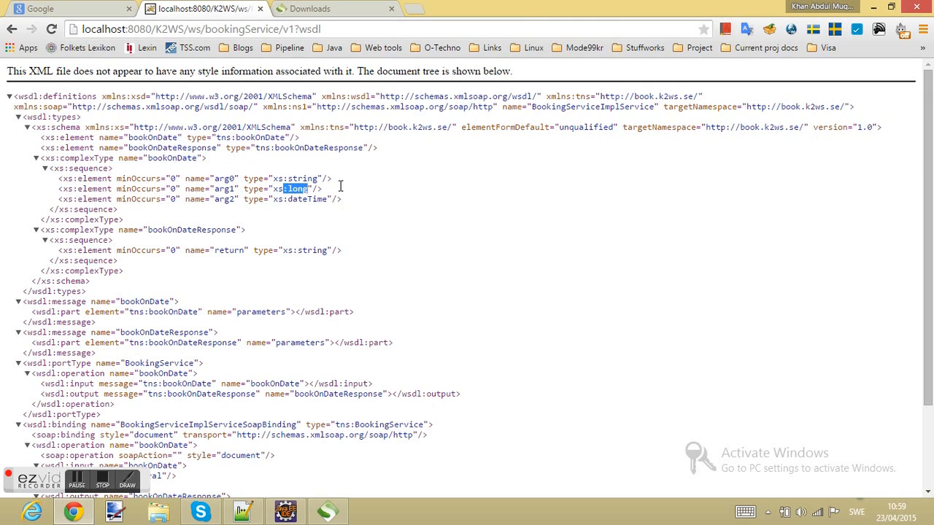
drag(288, 199, 332, 206)
click(380, 219)
double_click(127, 305)
click(203, 30)
key(ctrl+c)
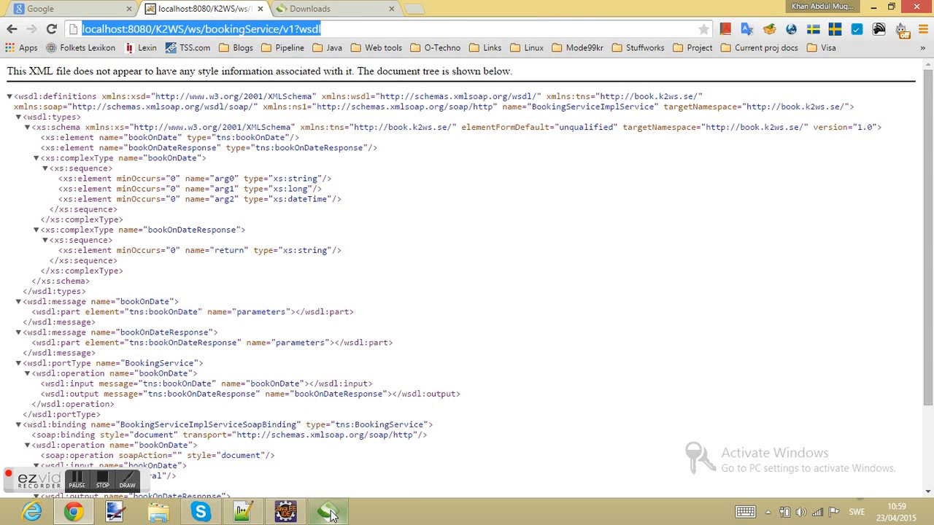
- Close SoapUI's Starter Page and delete the old BookingService project from the workspace
mouse_move(332, 514)
click(336, 456)
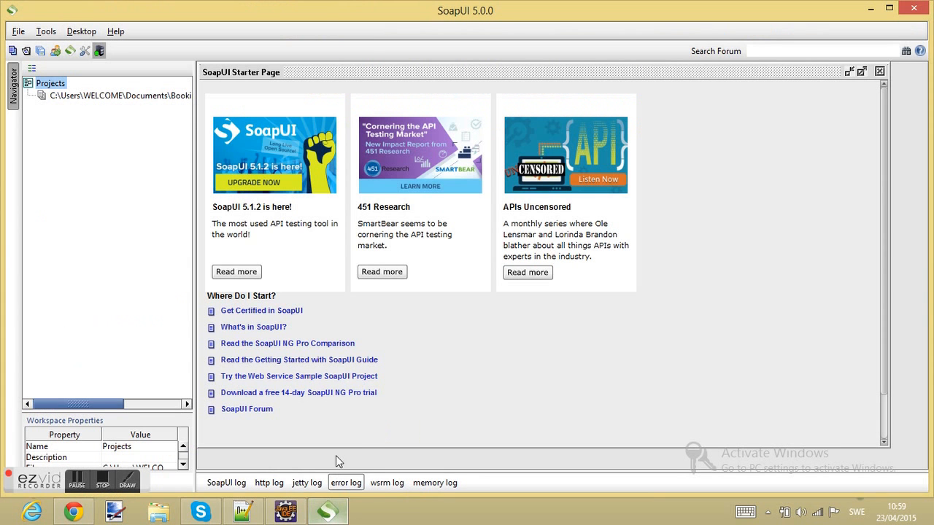
click(879, 71)
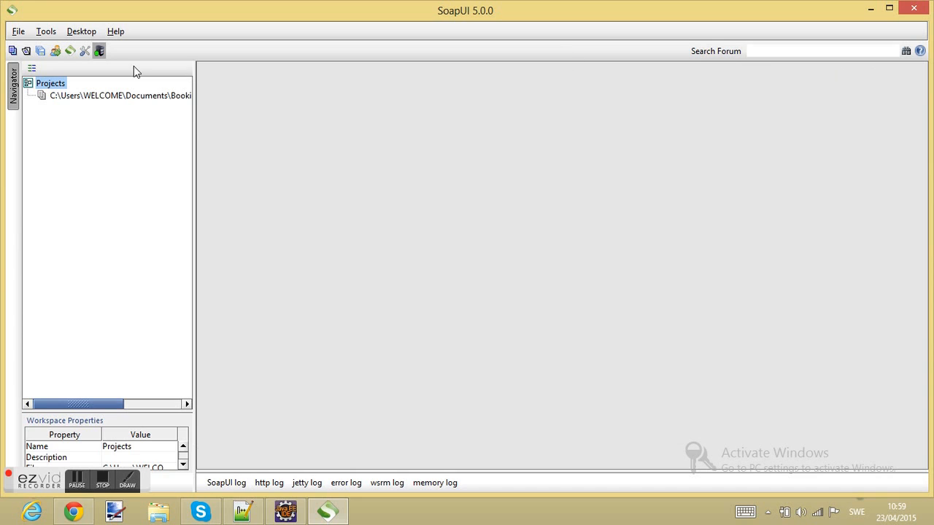
click(73, 97)
key(Delete)
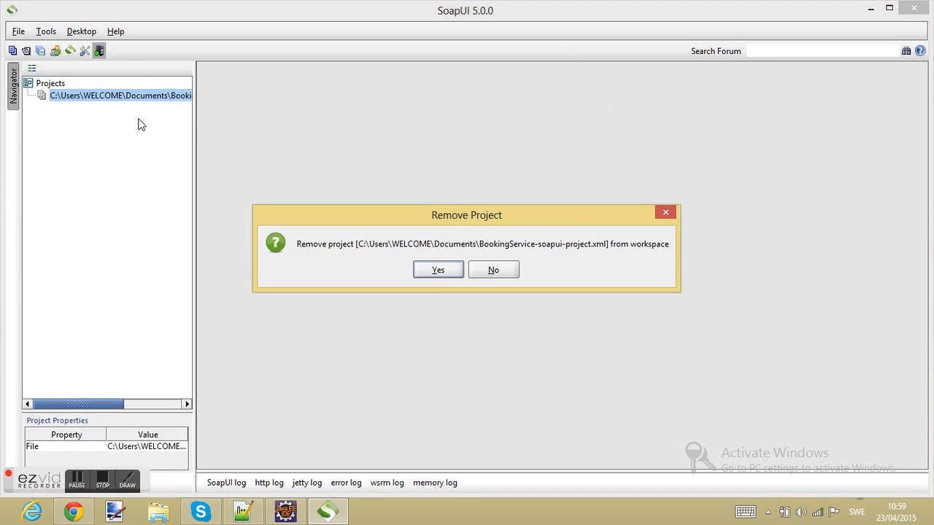
key(Return)
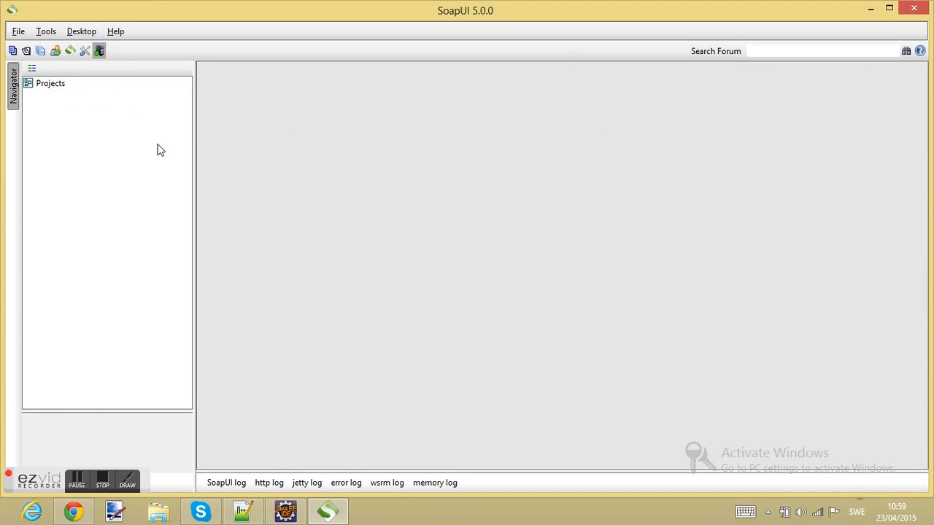
click(53, 86)
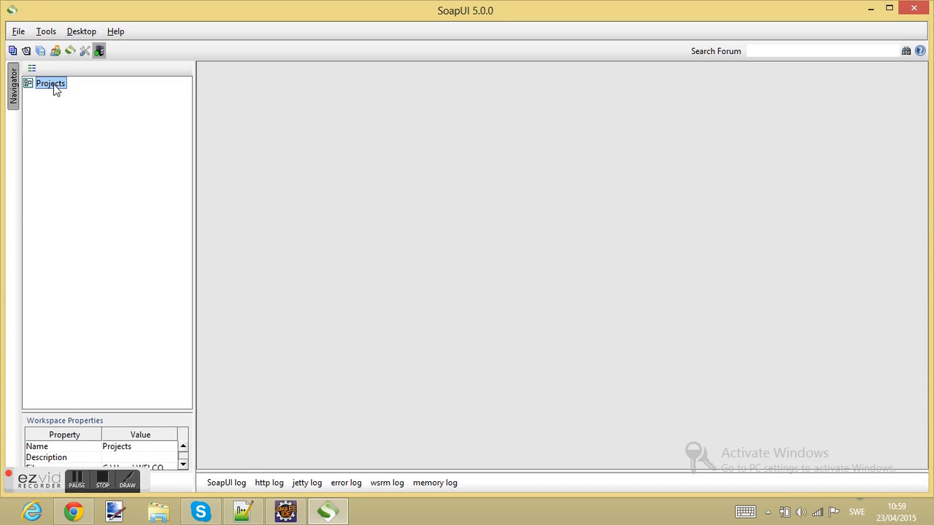
- Create a SOAP project named 'BookingService' from the pasted bookingService WSDL URL
right_click(53, 86)
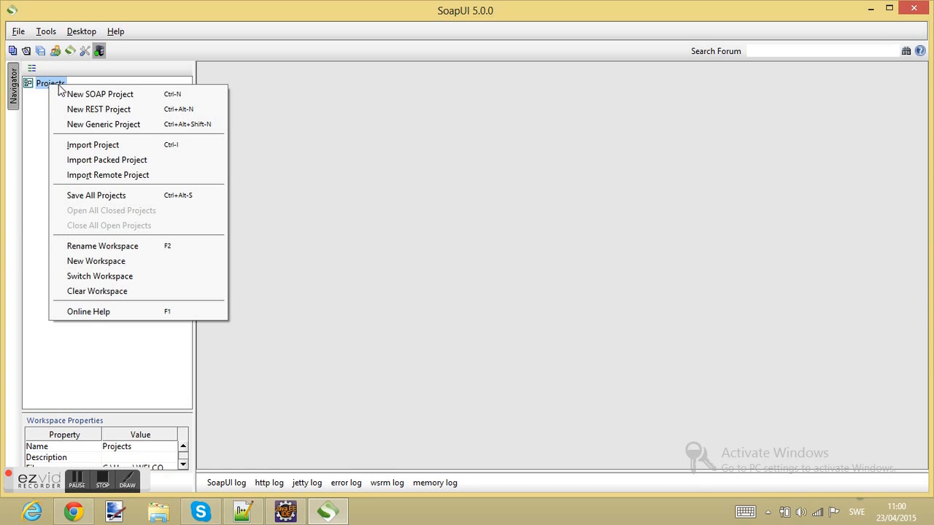
click(73, 97)
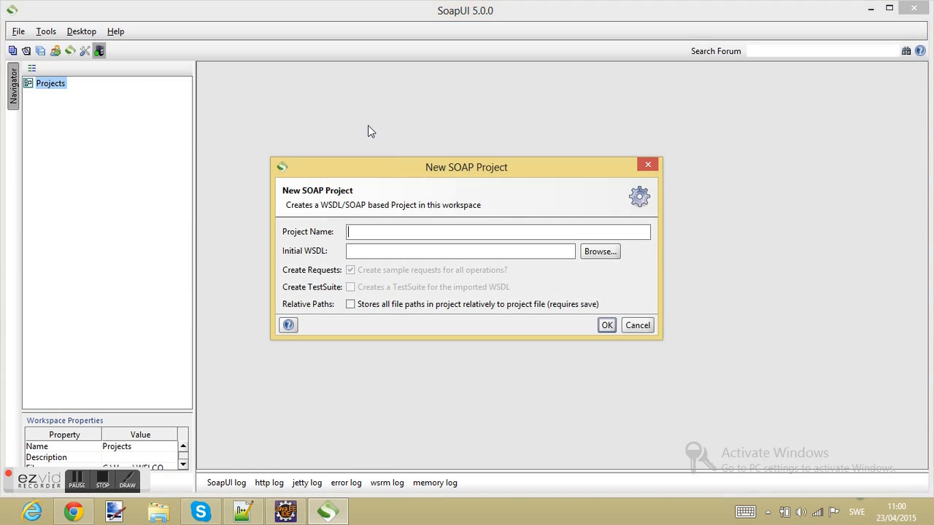
click(363, 252)
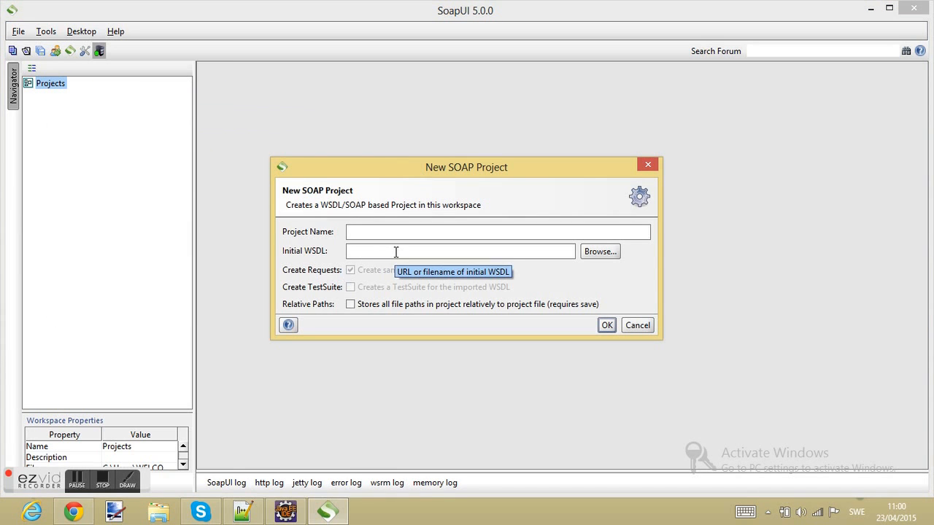
key(ctrl+v)
drag(377, 232, 261, 237)
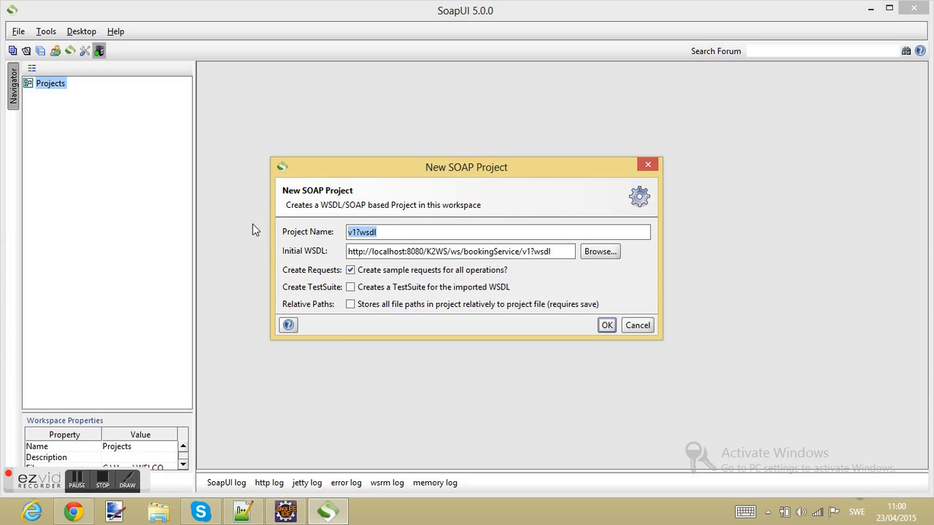
text(BookingService)
click(606, 325)
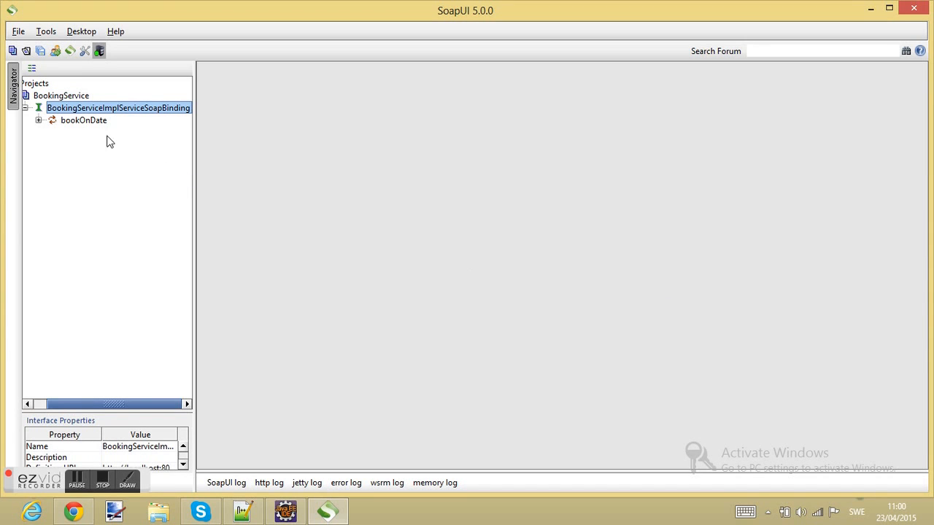
- Expand bookOnDate and open Request 1 in a maximized request editor
click(38, 121)
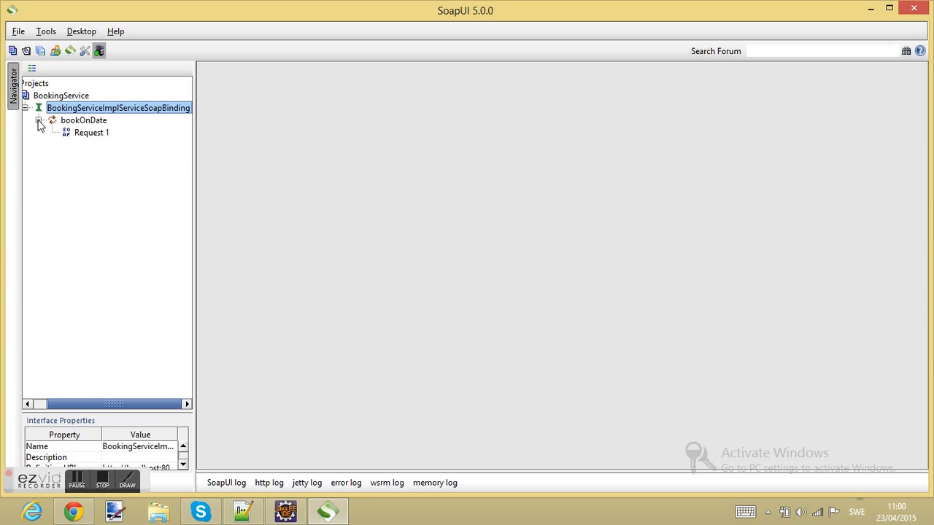
double_click(91, 133)
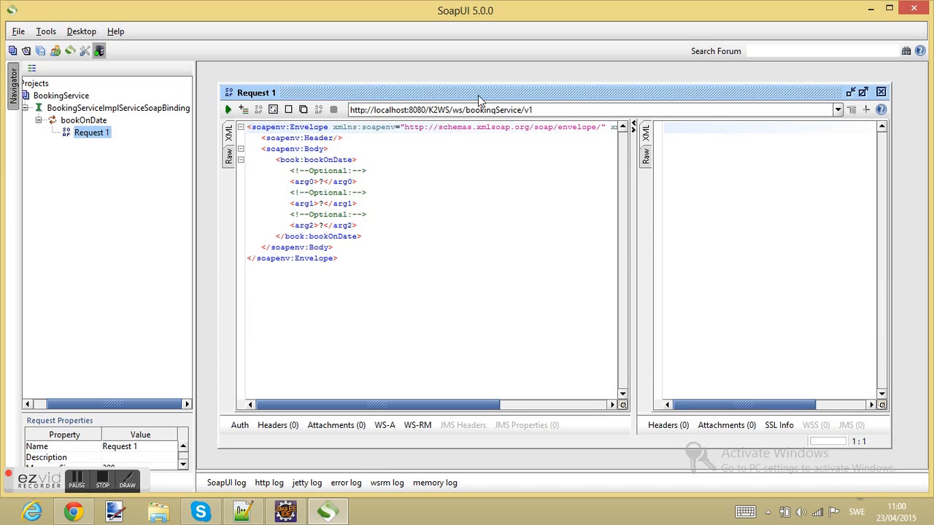
double_click(476, 92)
double_click(478, 75)
double_click(473, 94)
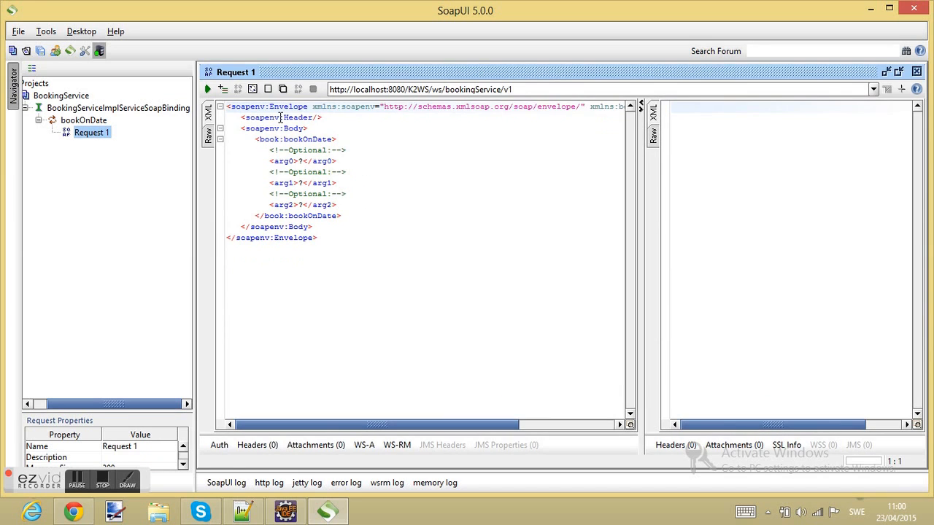
- Rename bookOnDate's Request 1 to TEST_WITH_POSITIVE_DATA
right_click(91, 138)
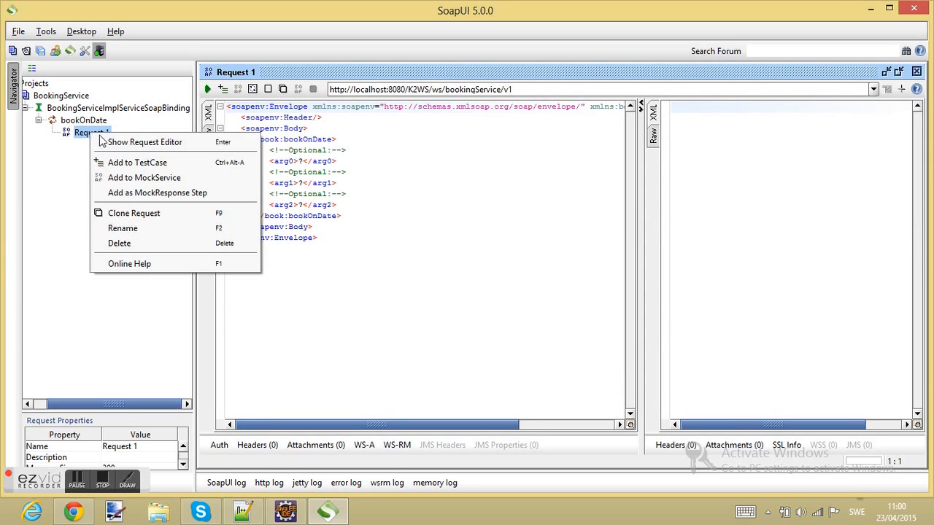
click(219, 228)
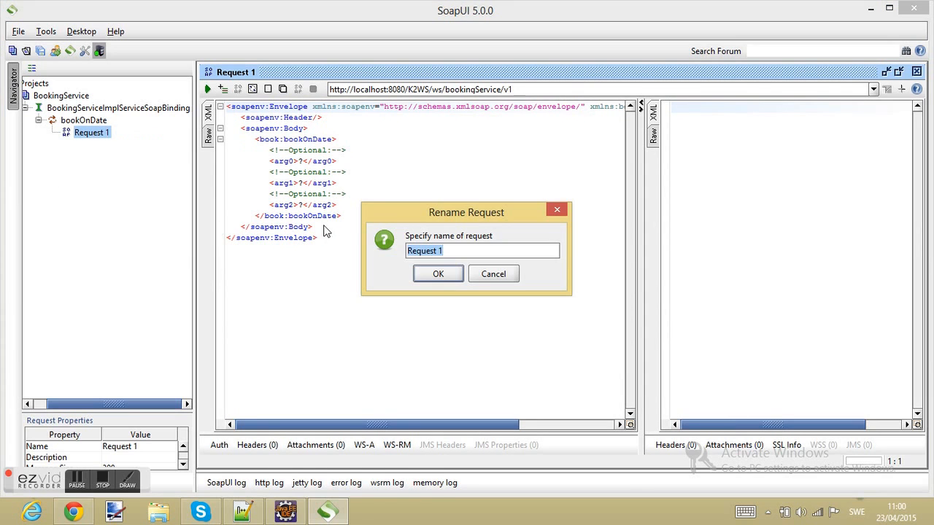
text(S)
key(BackSpace)
text(TEST_WITH_POS)
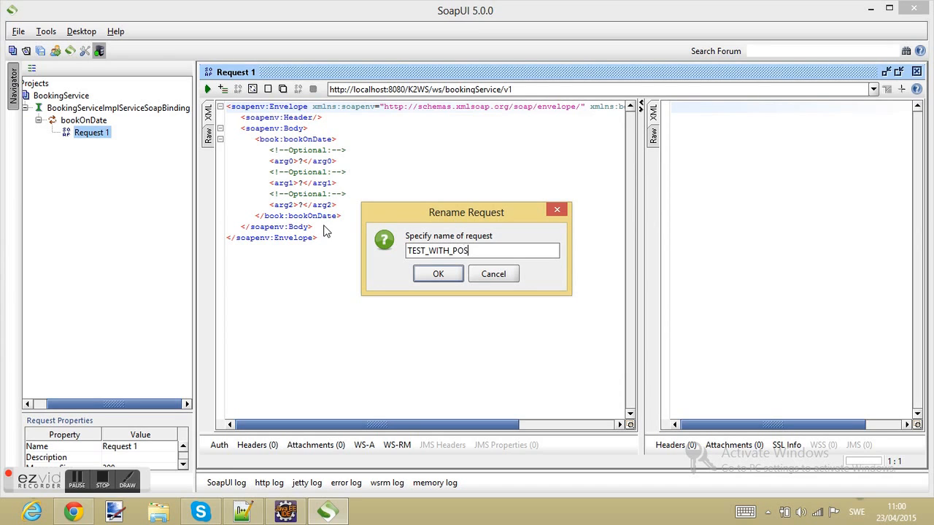
text(ITIVE_DATA)
click(439, 275)
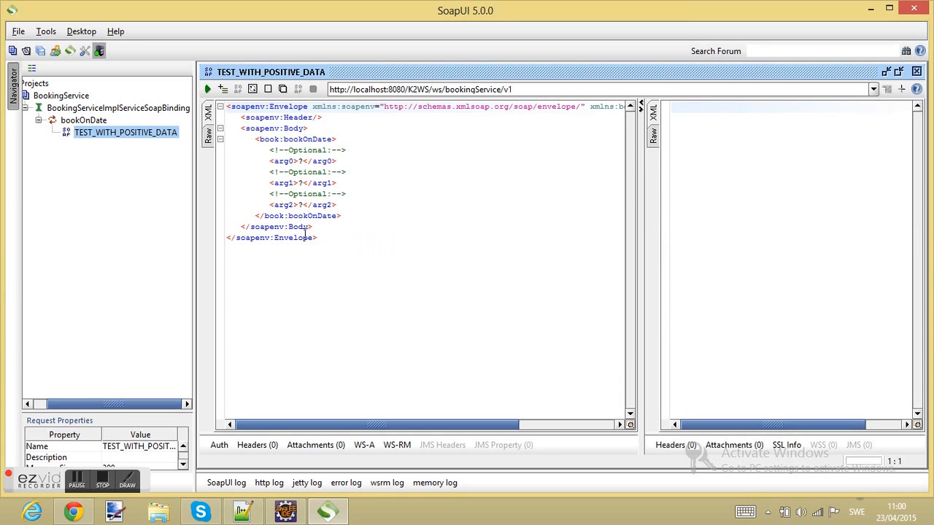
- Replace the ? placeholders with a name in arg0, a number in arg1, and 2020-12-12T12:12:12 in arg2
double_click(300, 161)
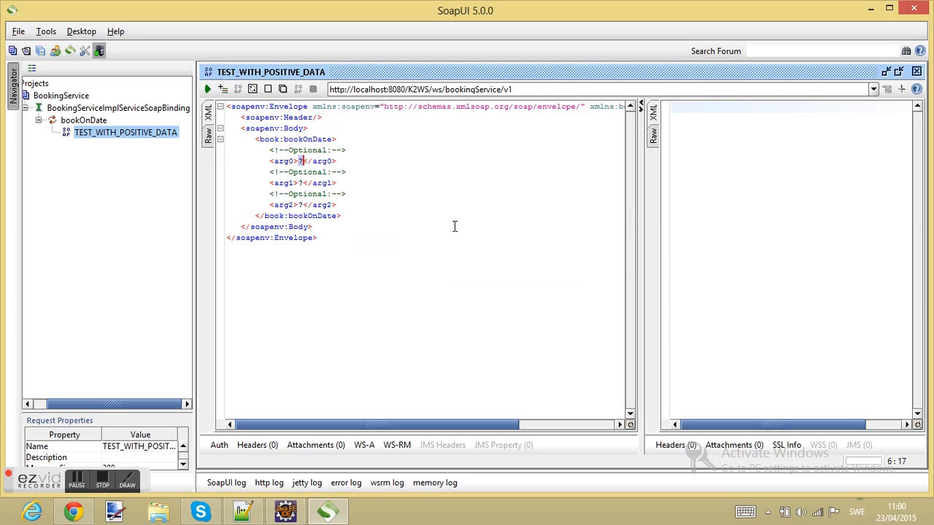
key(BackSpace)
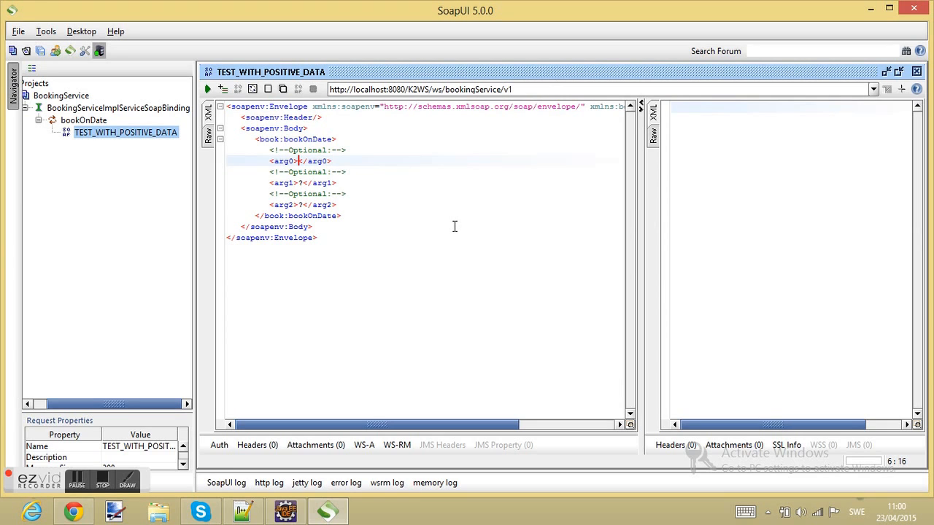
text(MKhan)
key(Down)
key(Down)
key(Left)
key(Left)
key(Left)
key(Left)
key(Left)
key(Delete)
text(4587854)
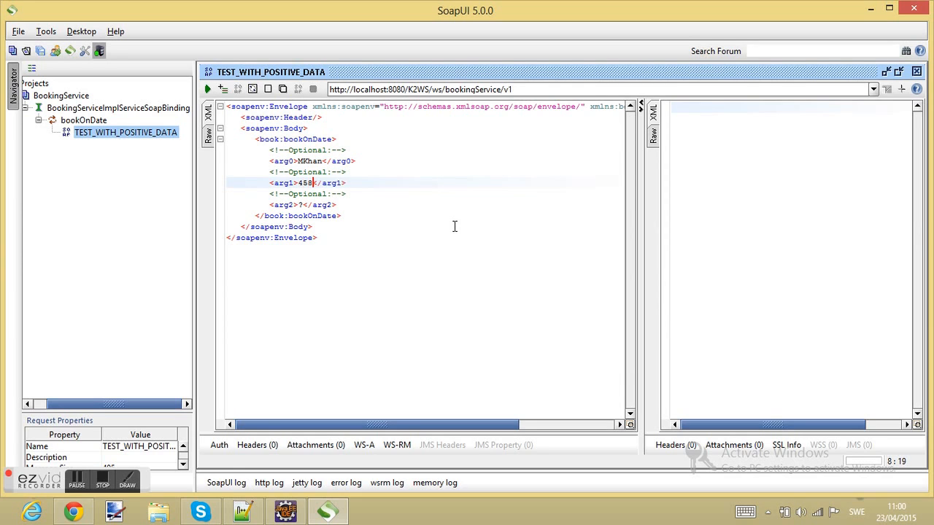
text(87)
key(Down)
key(Down)
key(Left)
key(Left)
key(Left)
key(Left)
key(Left)
key(Left)
key(Left)
key(Left)
key(Delete)
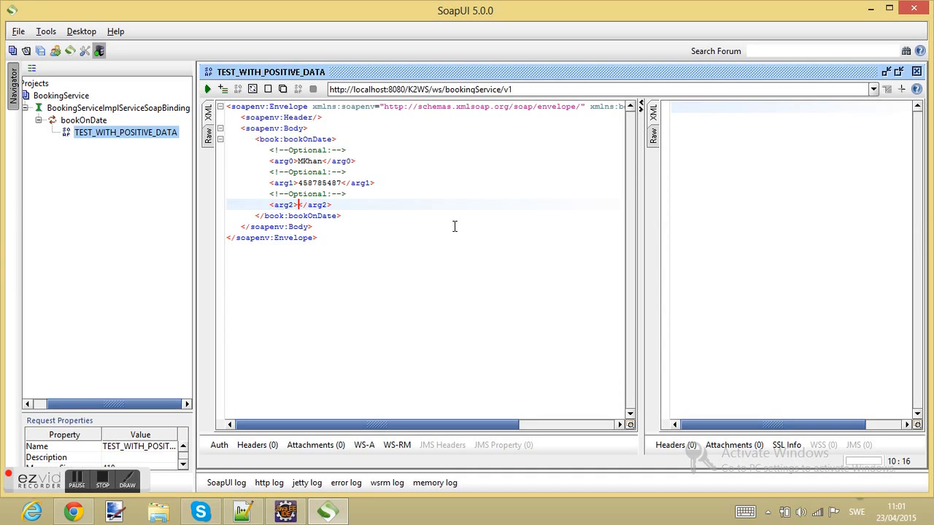
text(2020-12-12T)
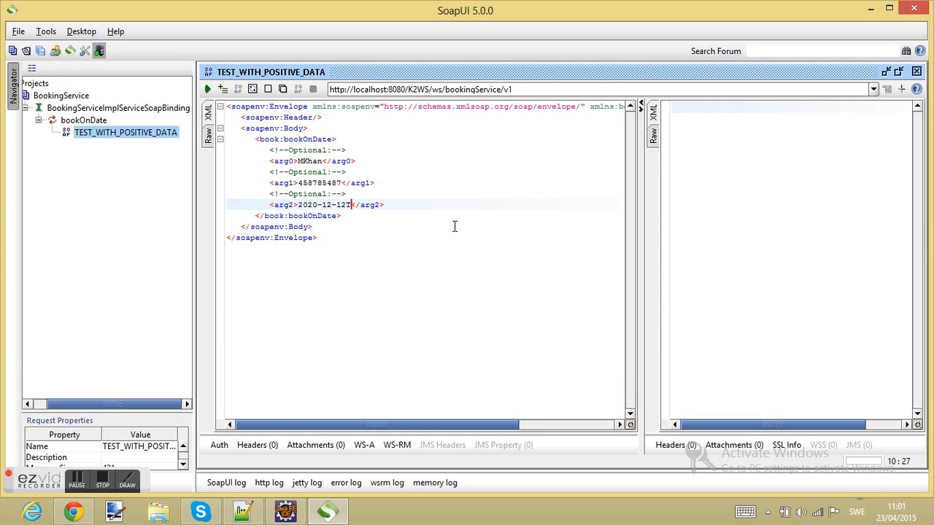
text(12:12:12)
- Submit the positive-data request and inspect the booking id returned in bookOnDateResponse
click(208, 89)
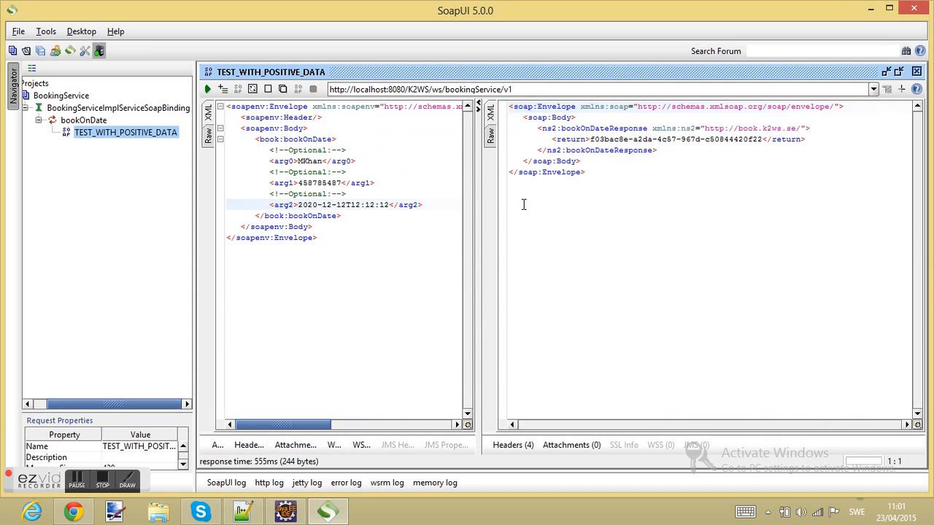
drag(552, 139, 816, 138)
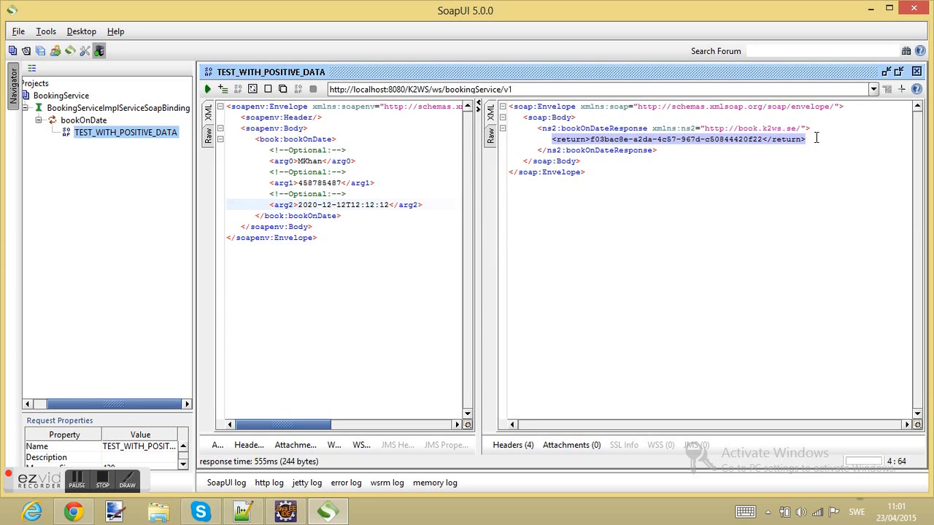
drag(816, 138, 546, 138)
click(575, 208)
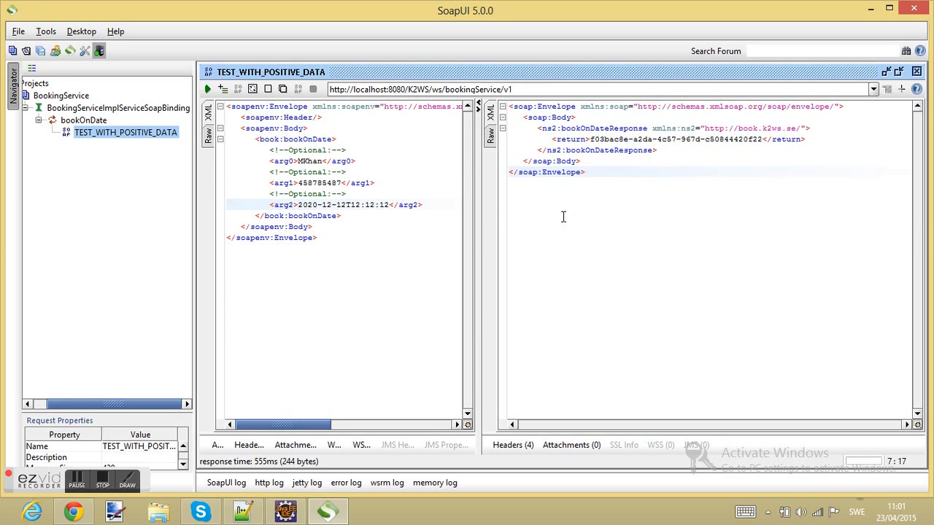
right_click(640, 230)
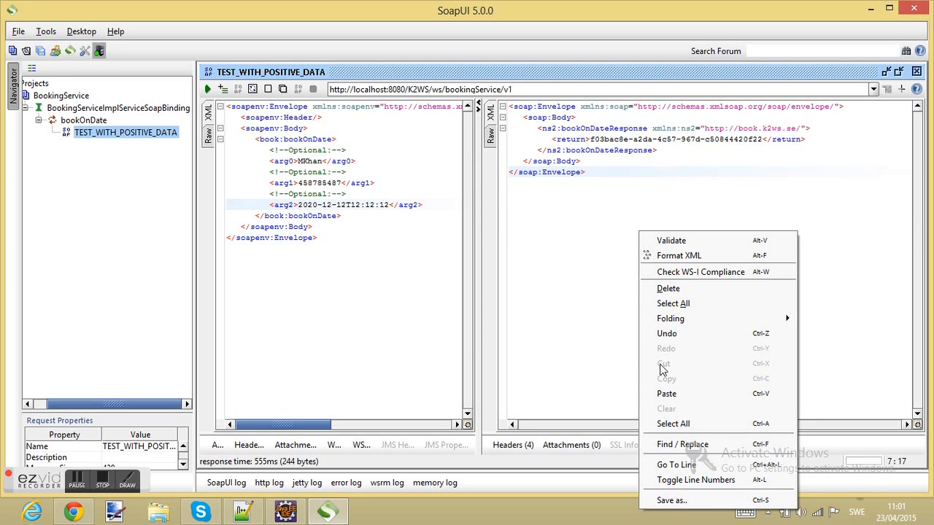
click(572, 160)
drag(552, 140, 762, 144)
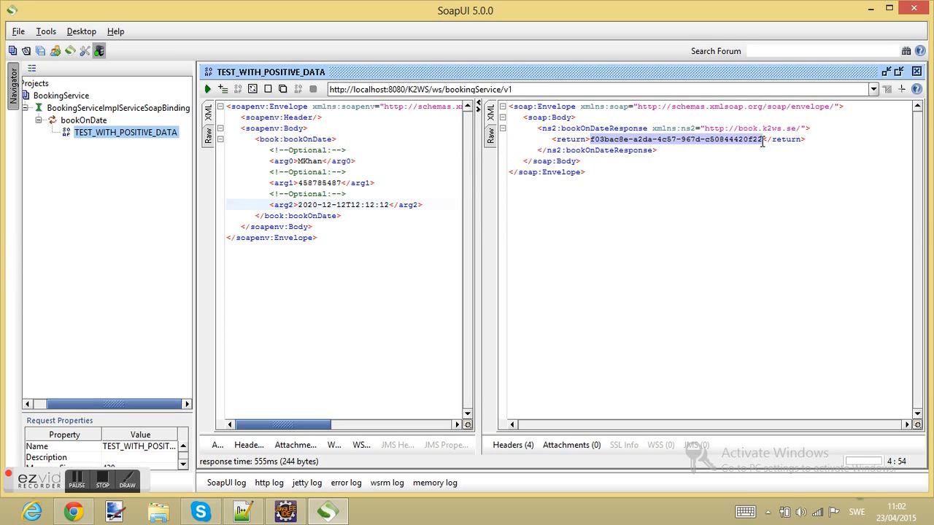
- Resubmit the request several times to get new booking ids and inspect the return element
click(207, 89)
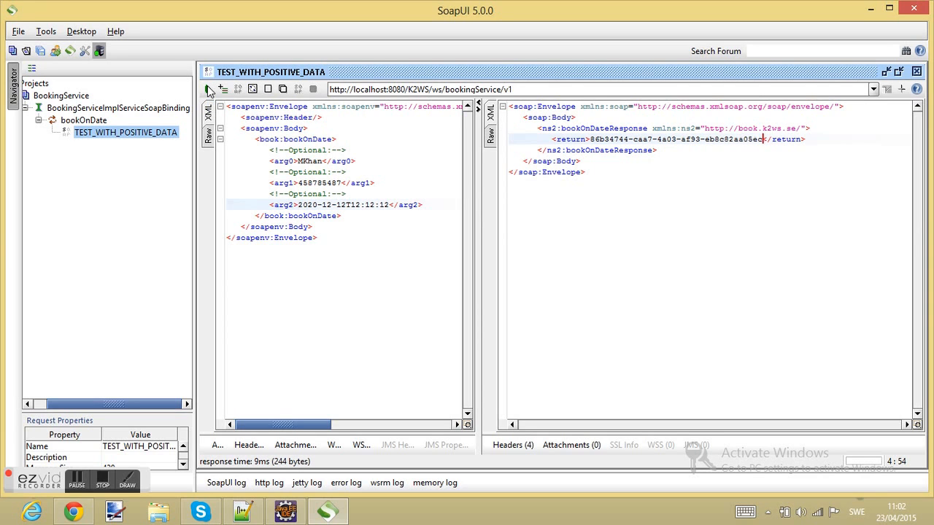
click(207, 86)
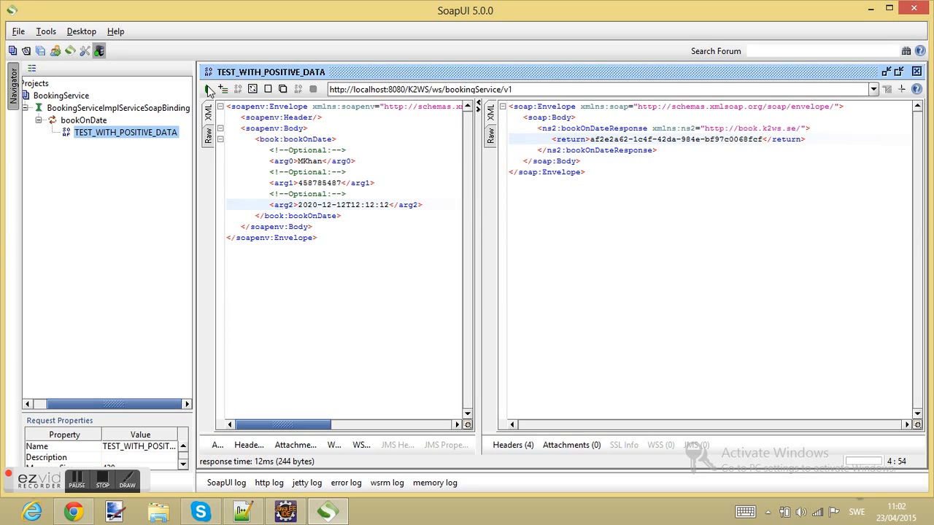
click(207, 85)
click(207, 85)
click(207, 85)
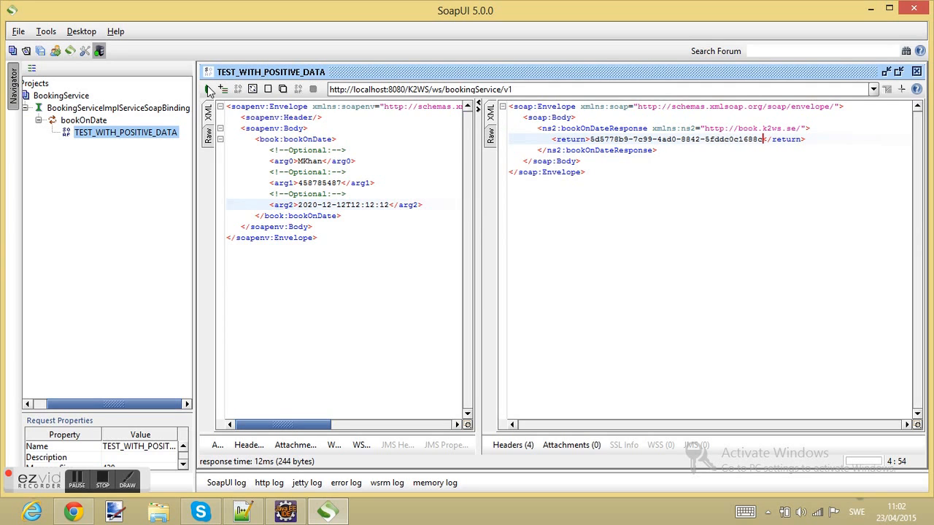
drag(553, 140, 590, 137)
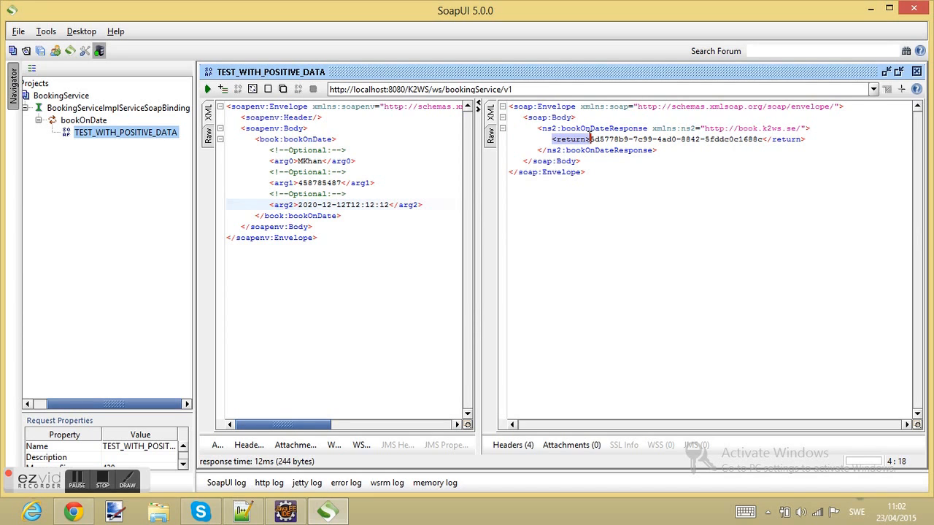
right_click(621, 209)
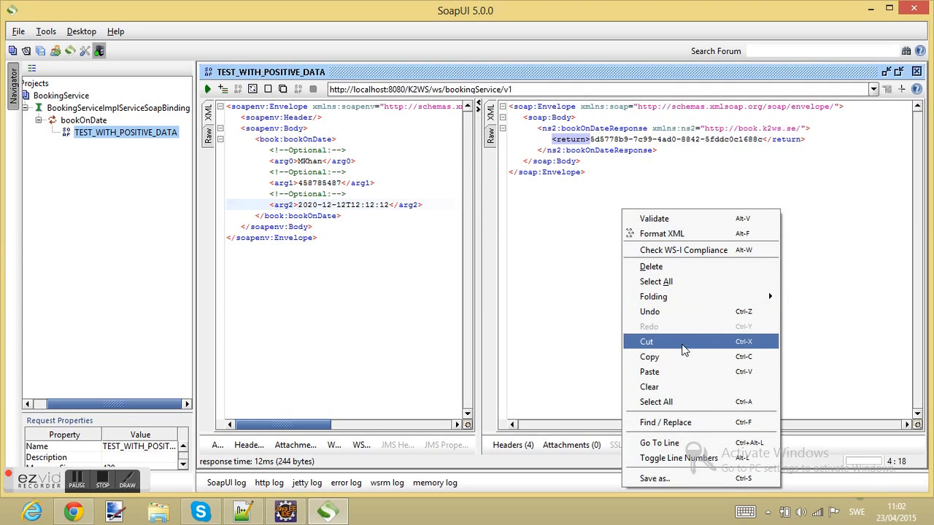
click(564, 244)
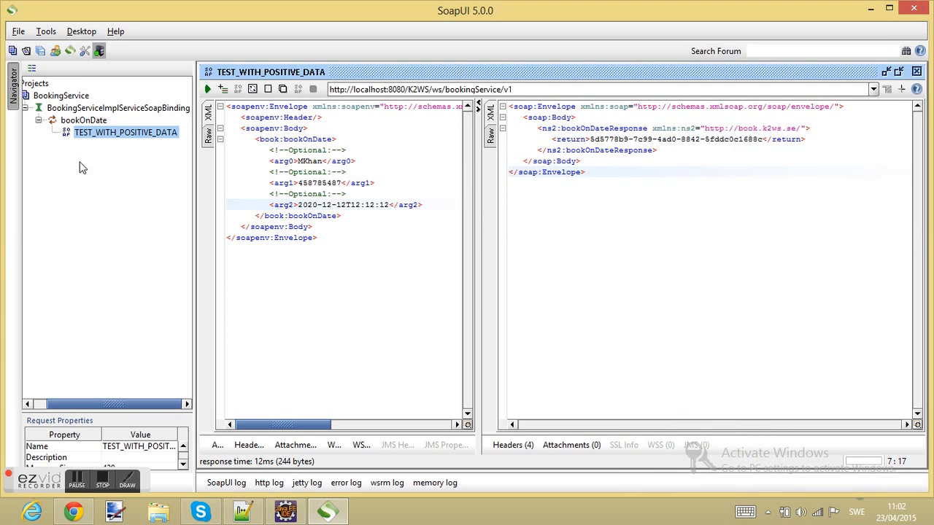
- Clone TEST_WITH_POSITIVE_DATA as a new request named TEST_WITH_INVALID_DATE
right_click(99, 134)
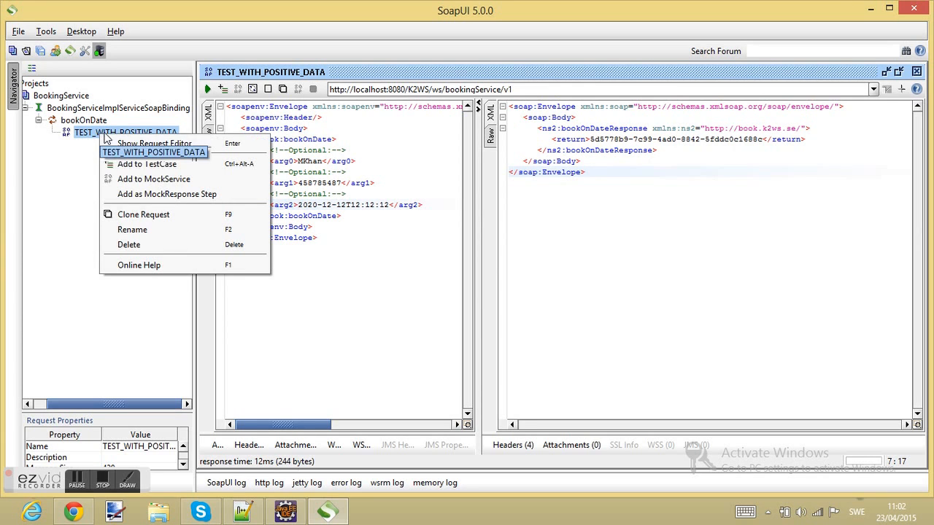
click(143, 216)
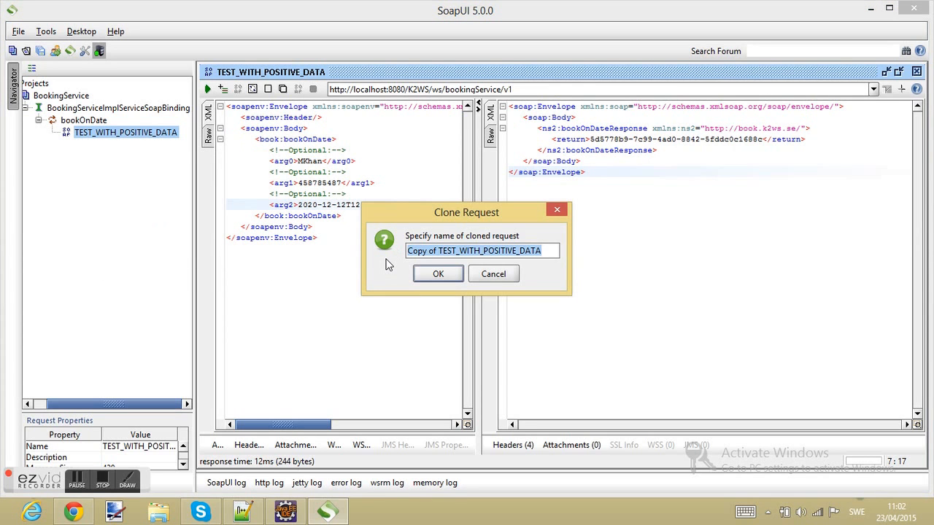
key(Home)
key(shift+Right)
key(shift+Right)
key(shift+Right)
key(shift+Right)
key(shift+Right)
key(shift+Right)
key(shift+Right)
key(shift+Right)
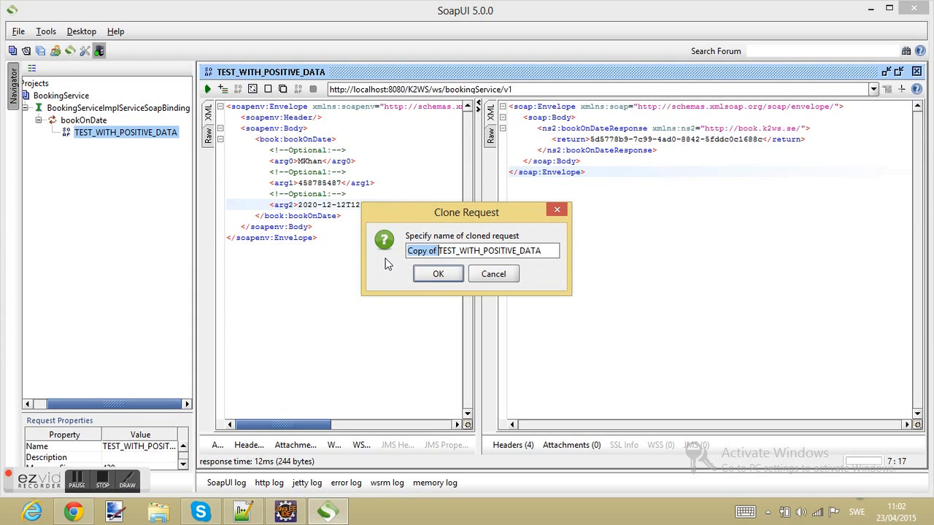
key(Delete)
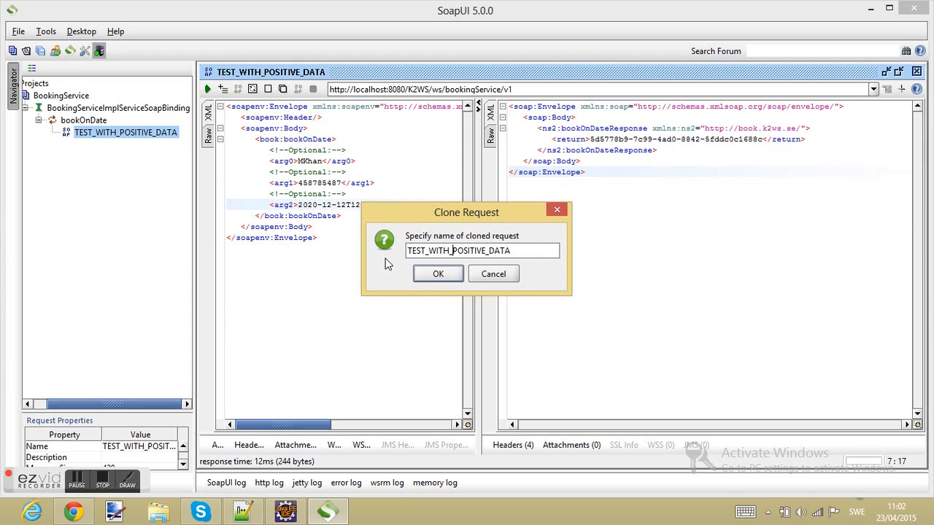
key(shift+End)
text(INVALID_DATE)
key(Return)
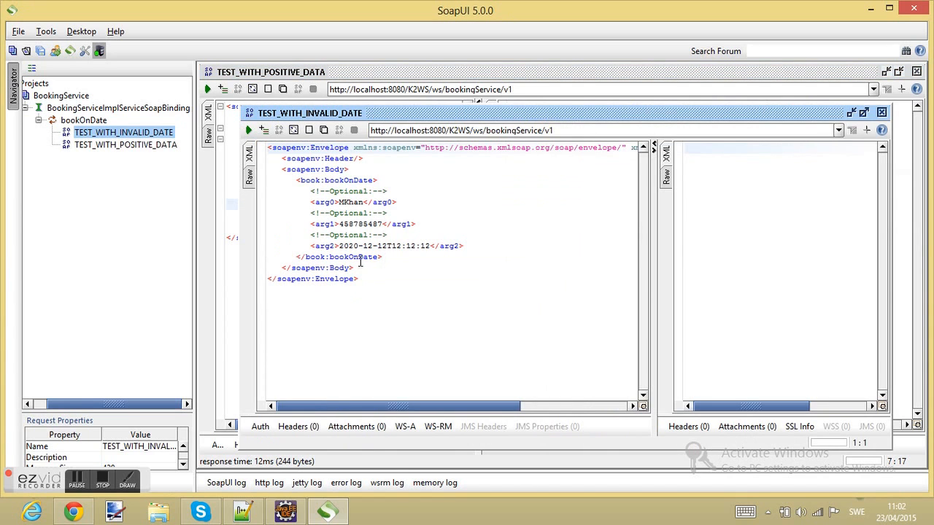
- Change the arg2 month so the date reads 2020-13-12T12:12:12
double_click(445, 114)
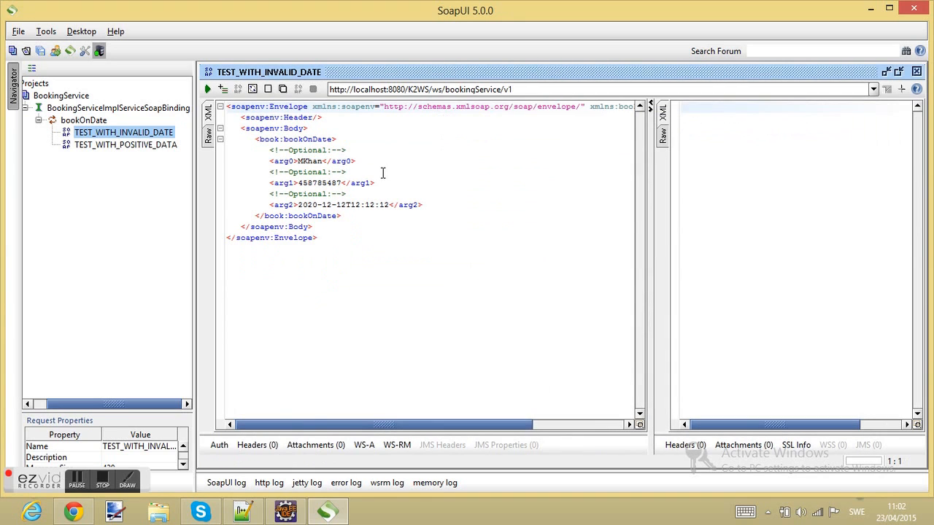
click(323, 204)
key(Delete)
text(3)
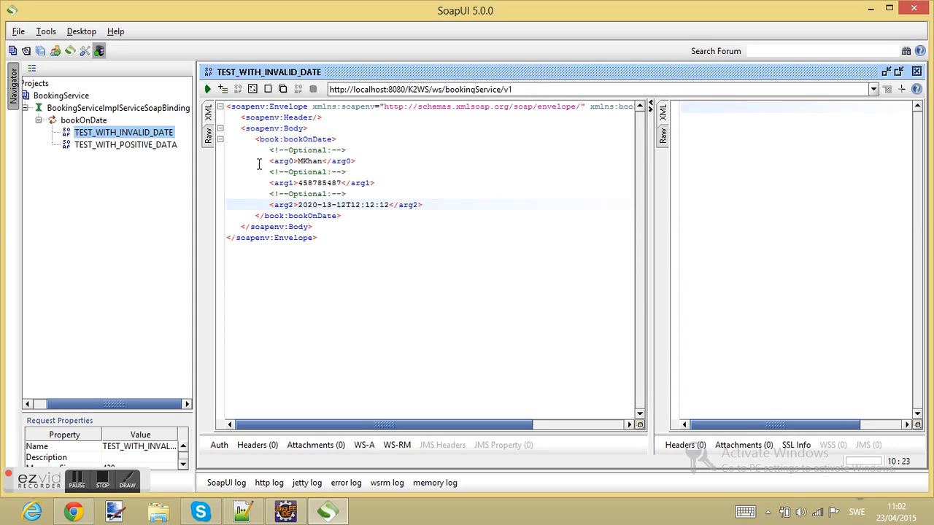
- Submit TEST_WITH_INVALID_DATE and inspect the 'Invalid value 13 for Month field' fault in the response
click(208, 89)
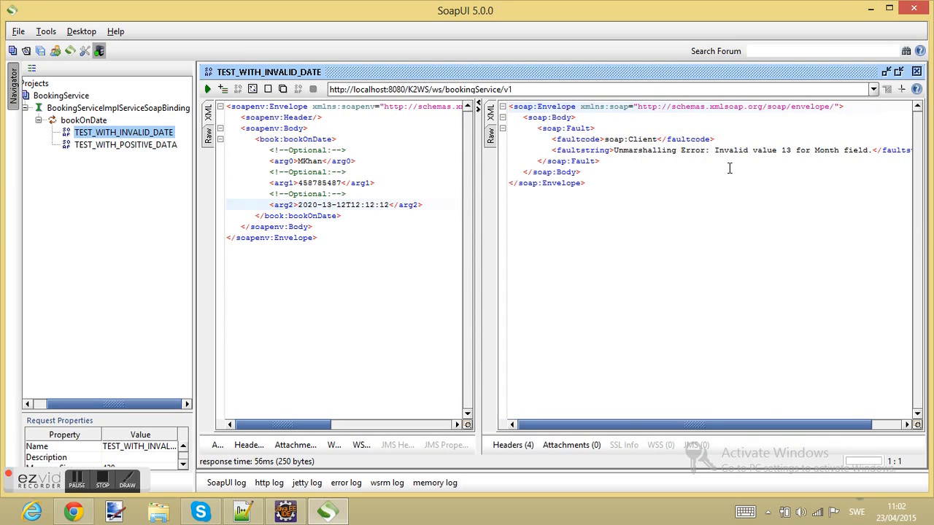
right_click(711, 210)
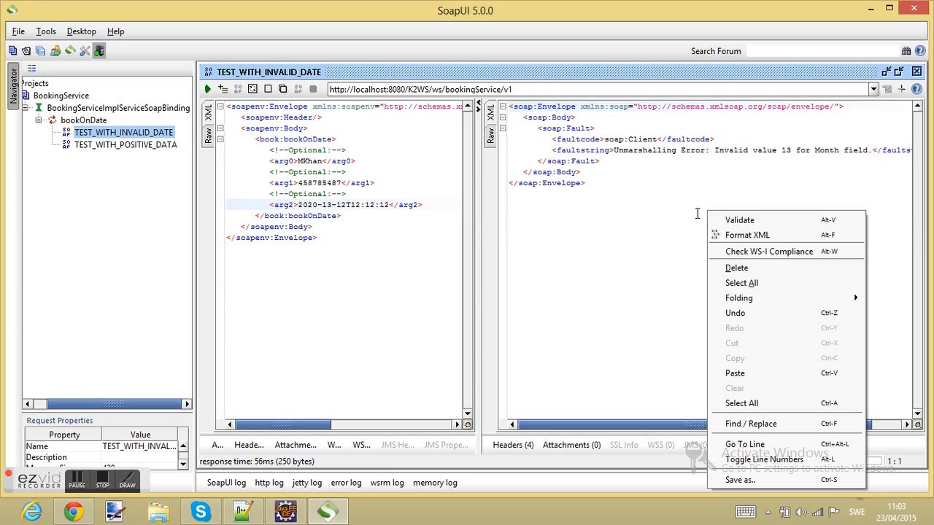
right_click(602, 215)
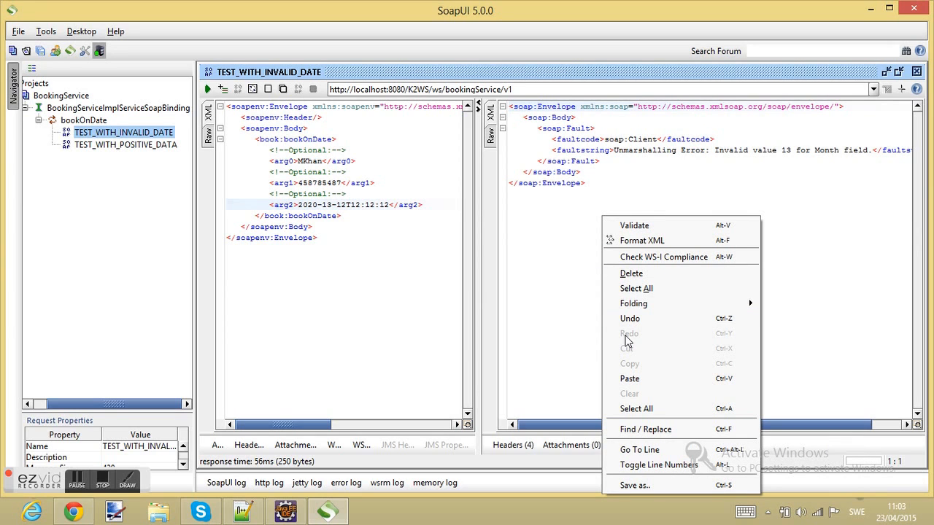
click(559, 186)
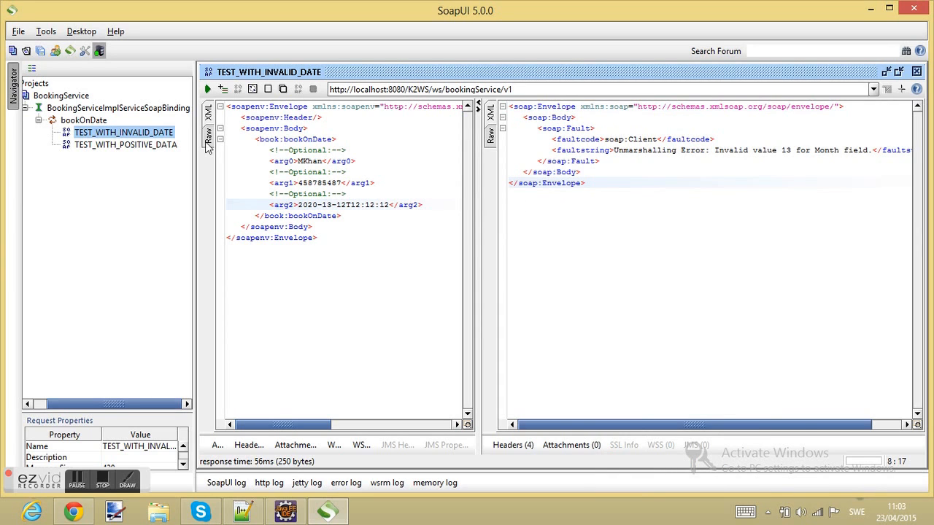
- Clone TEST_WITH_POSITIVE_DATA as a new request named TEST_WITH_DATE_BEFORE_CURRENT_DATE
click(140, 145)
right_click(140, 145)
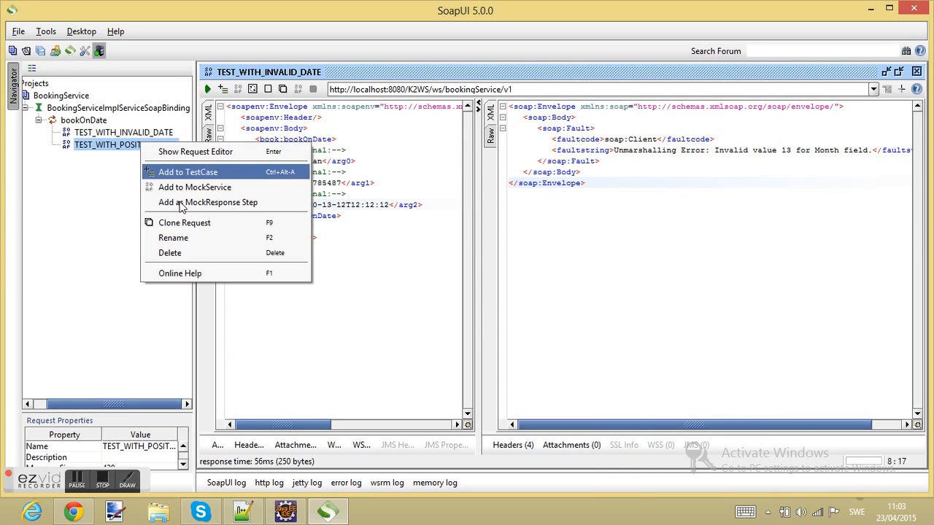
click(186, 221)
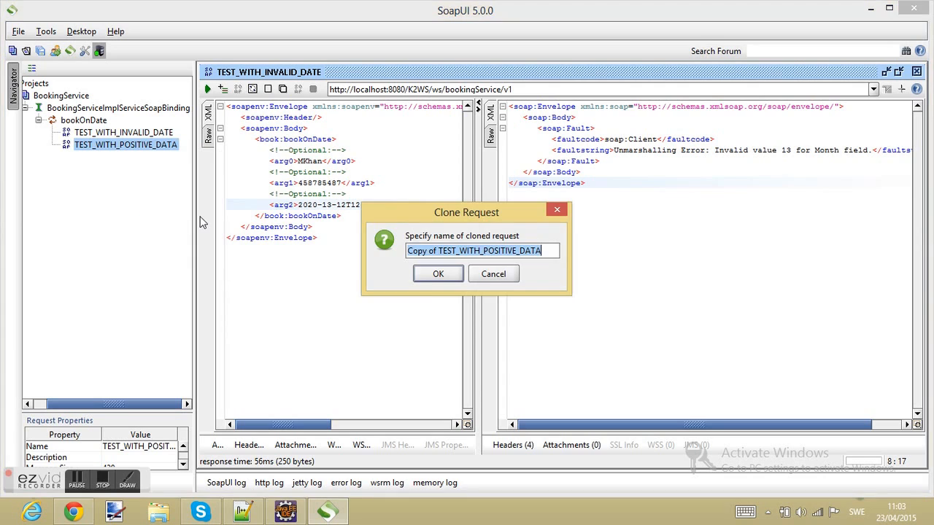
click(443, 251)
key(shift+Home)
key(BackSpace)
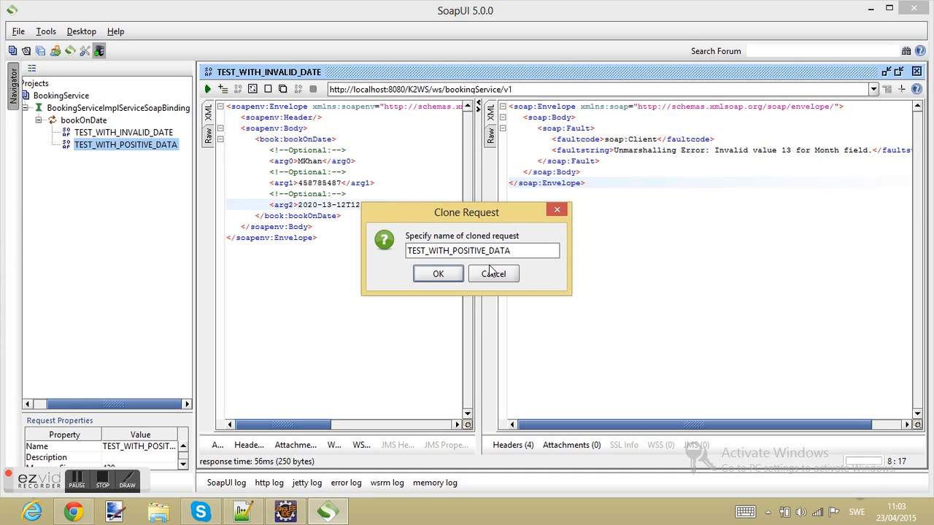
key(Right)
key(Right)
key(Right)
key(shift+End)
text(DATE)
text(_BEFORE_)
text(CFUR)
key(BackSpace)
key(BackSpace)
key(BackSpace)
text(URRENT_DATE)
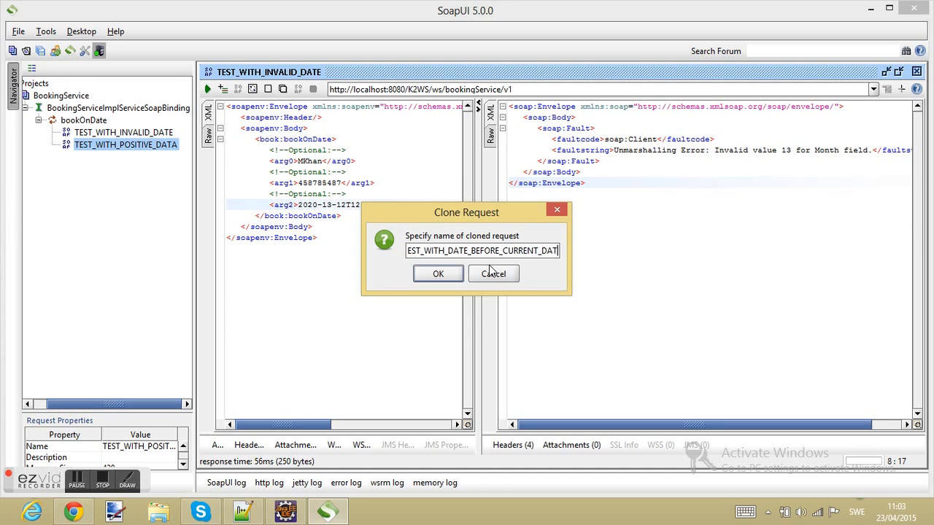
key(Return)
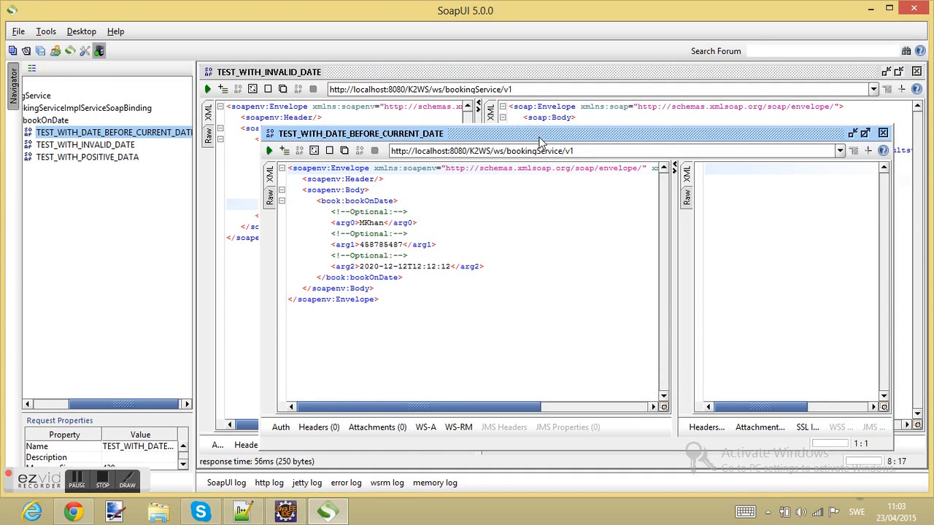
- Maximize the cloned request and change the arg2 year from 2020 to 2000
double_click(540, 135)
click(313, 205)
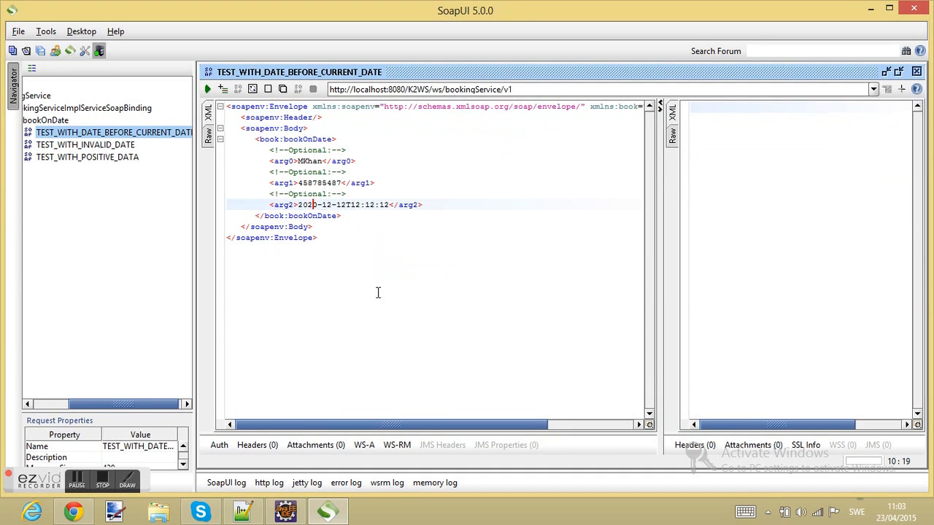
key(BackSpace)
text(0)
- Submit the past-date request and highlight the 'Fault occurred while processing' faultstring in the response
click(209, 89)
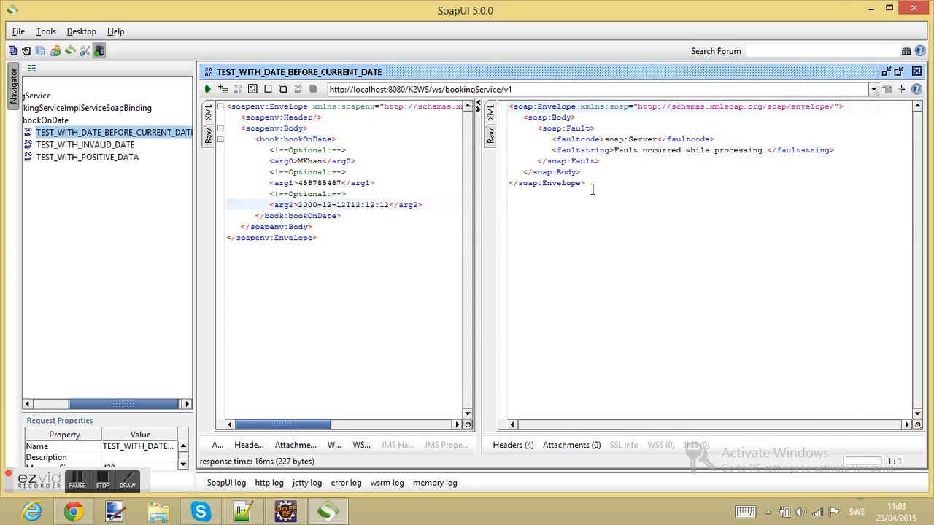
drag(613, 150, 764, 150)
drag(772, 150, 768, 149)
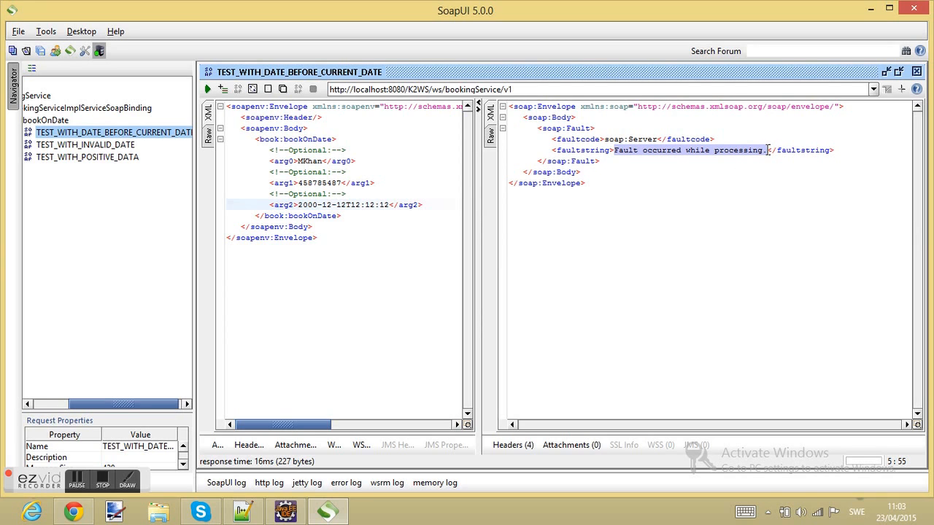
drag(615, 154, 767, 153)
drag(557, 149, 837, 151)
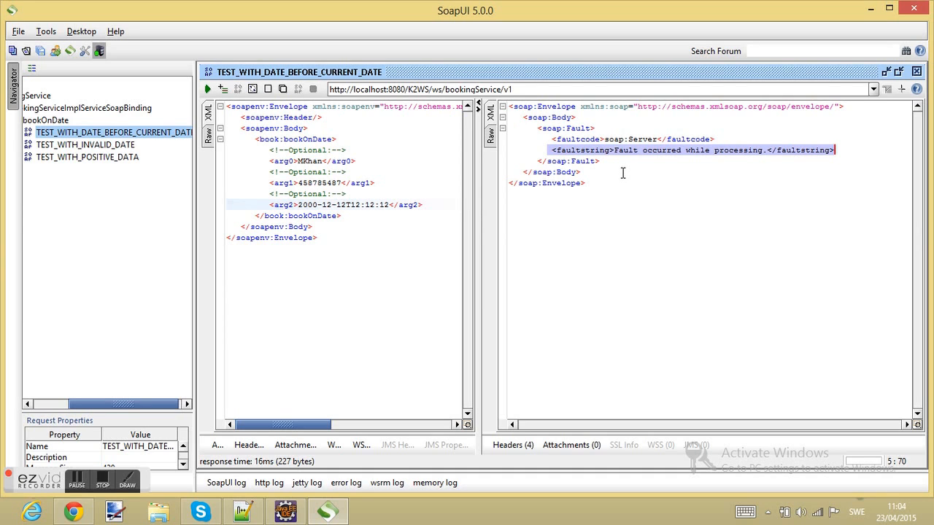
- Open the response XML context menu, then dismiss it and clear the highlight
right_click(621, 222)
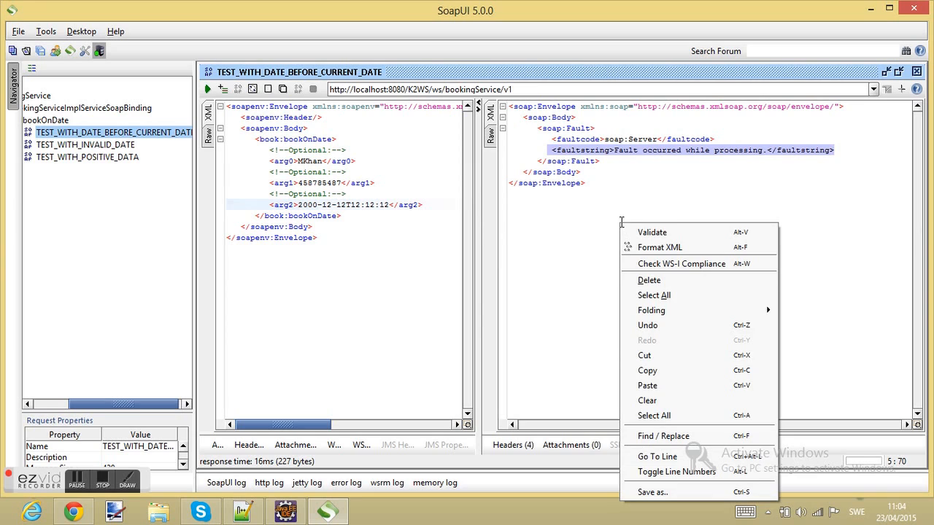
click(593, 246)
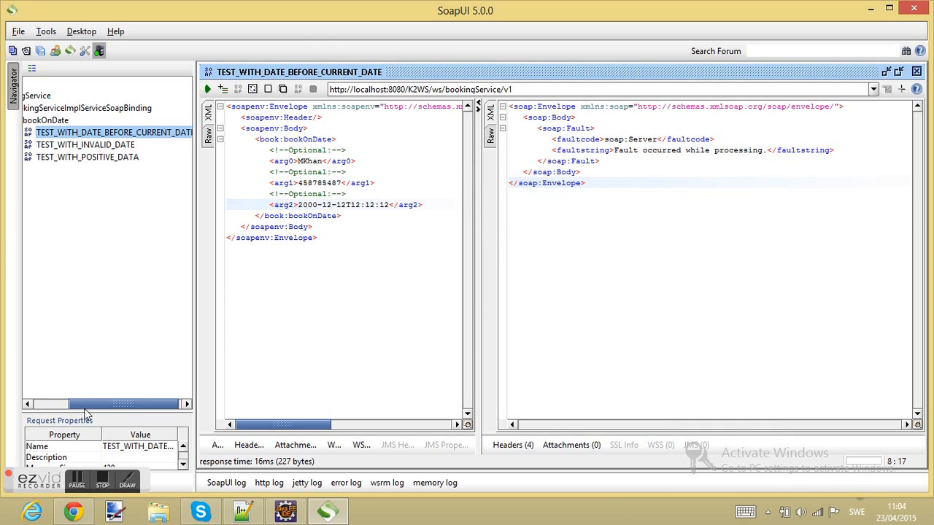
drag(84, 406, 34, 403)
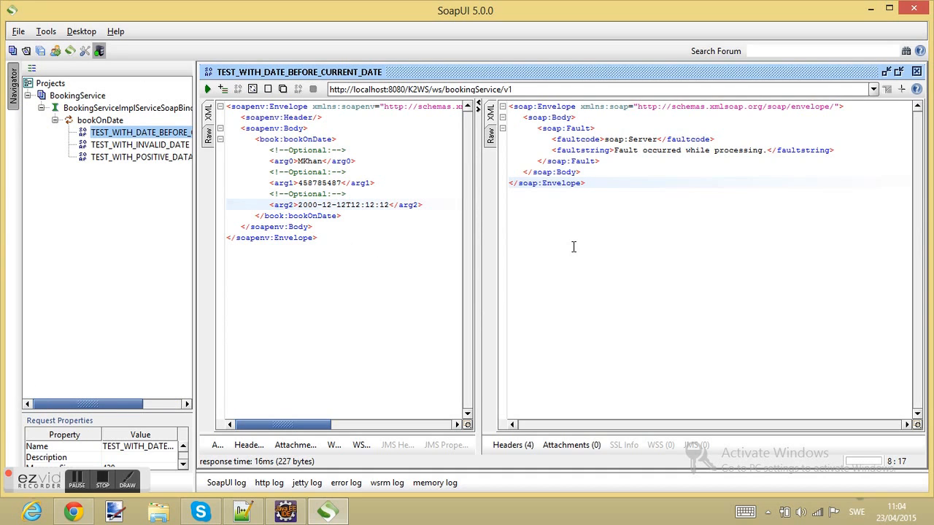
click(51, 85)
right_click(53, 89)
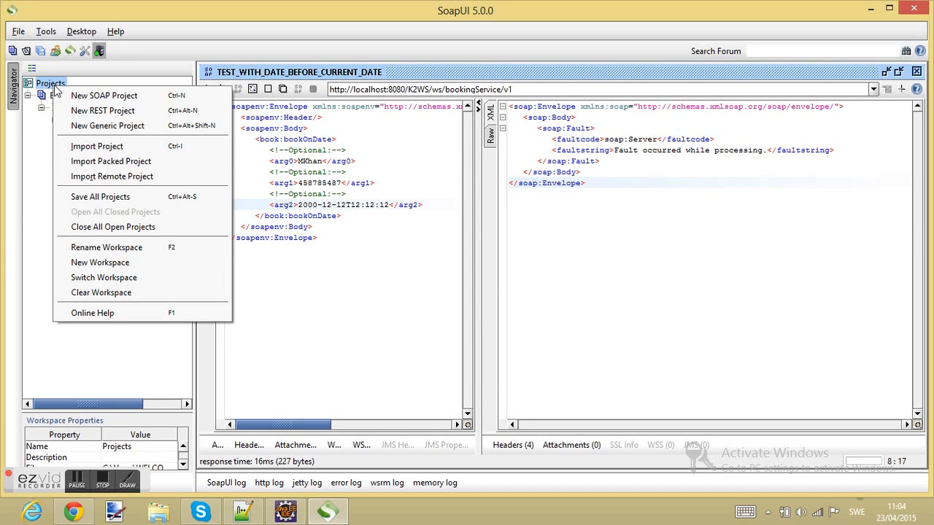
click(46, 132)
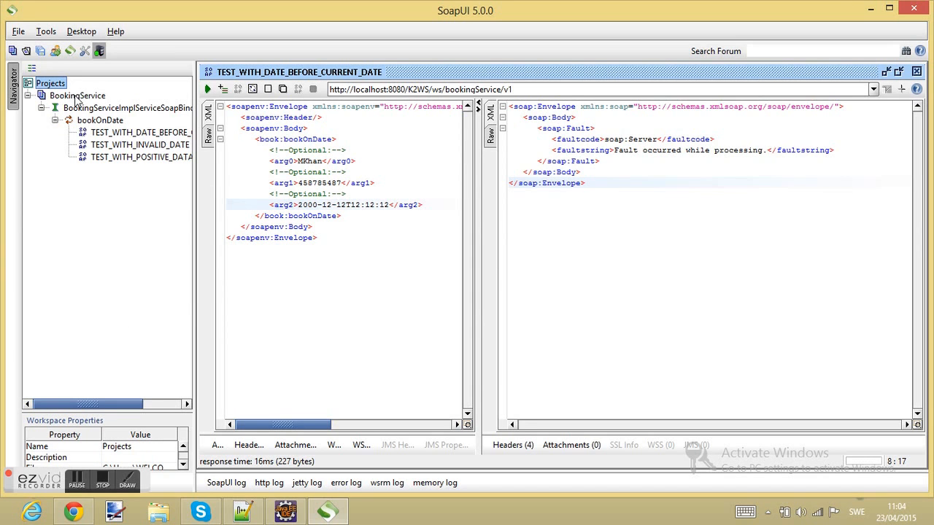
right_click(77, 97)
click(133, 181)
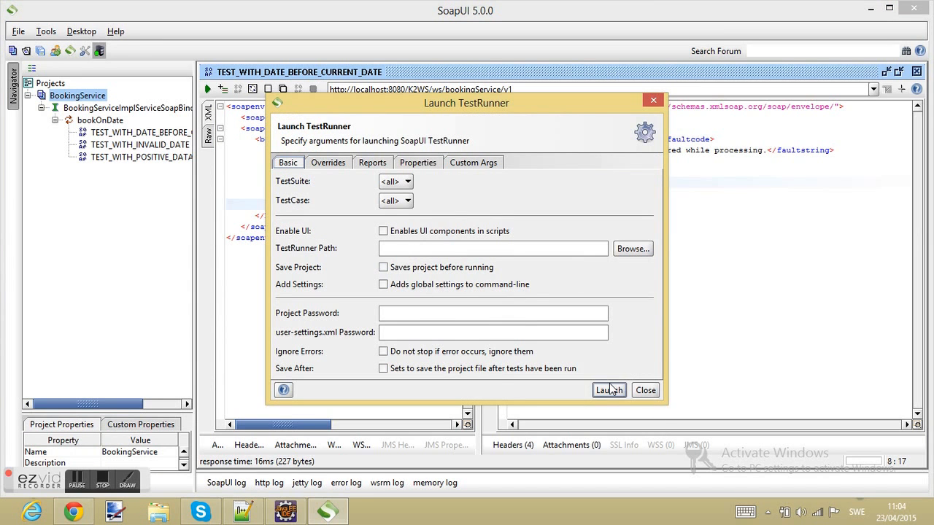
click(651, 104)
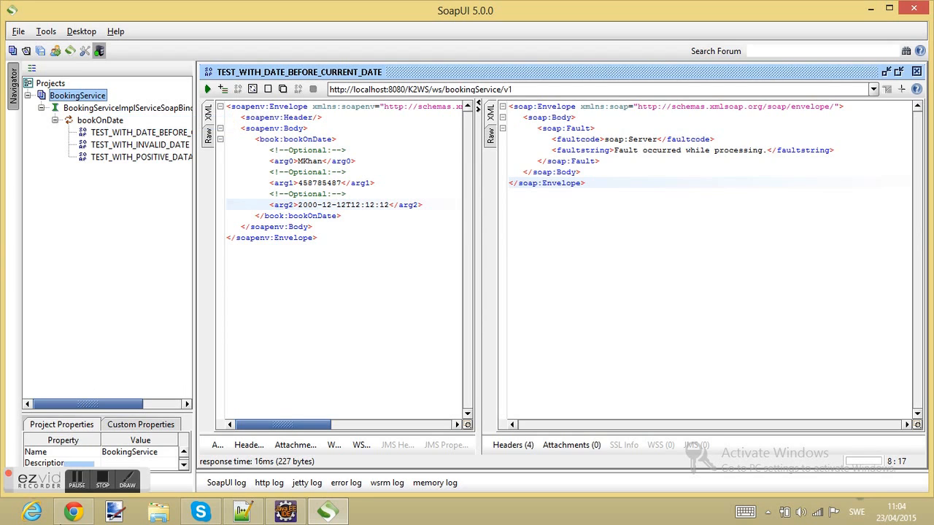
click(102, 485)
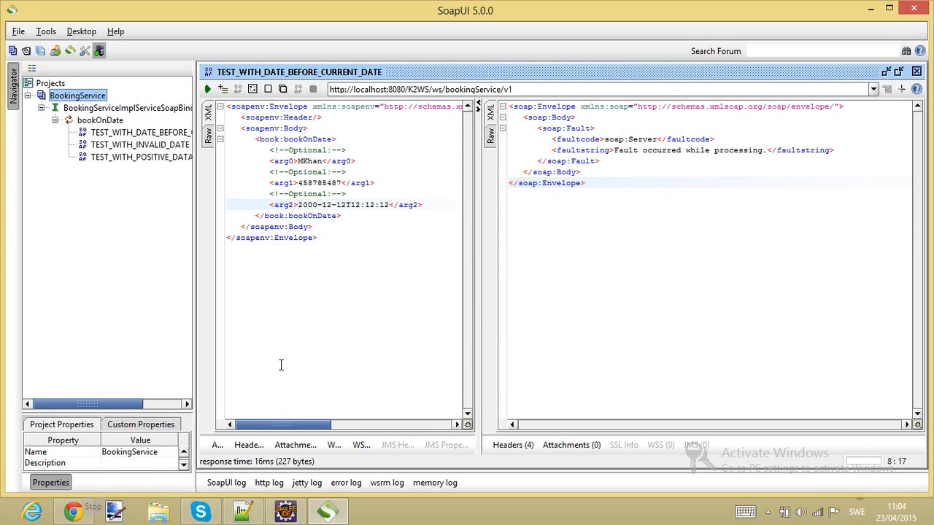